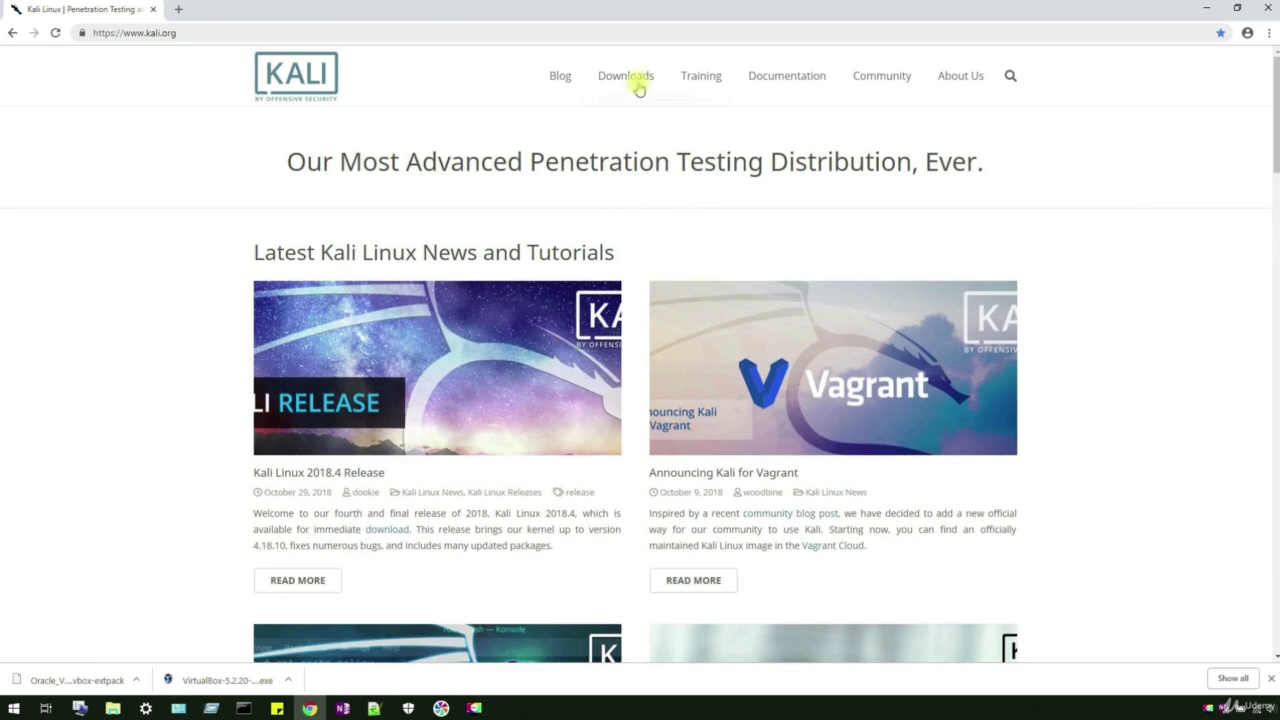
Step: Open kali.org's Download Kali Linux page and scroll down to the images table
mouse_move(634, 90)
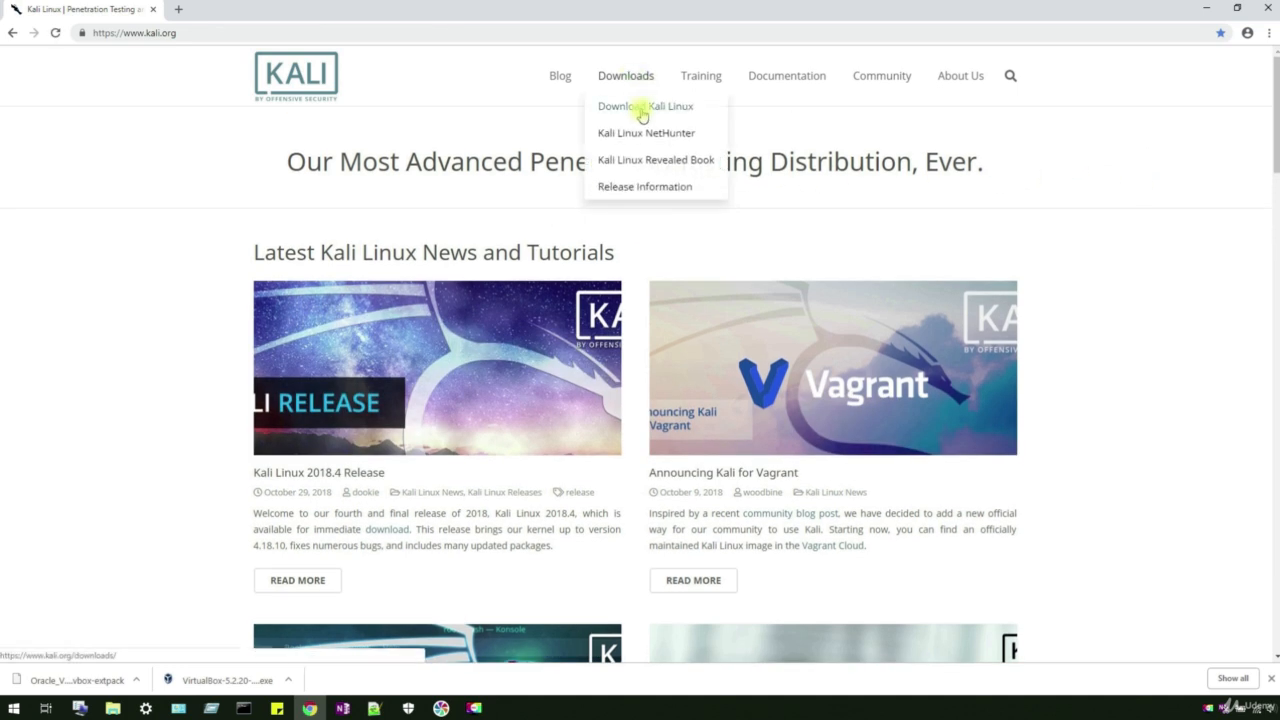
left_click(639, 113)
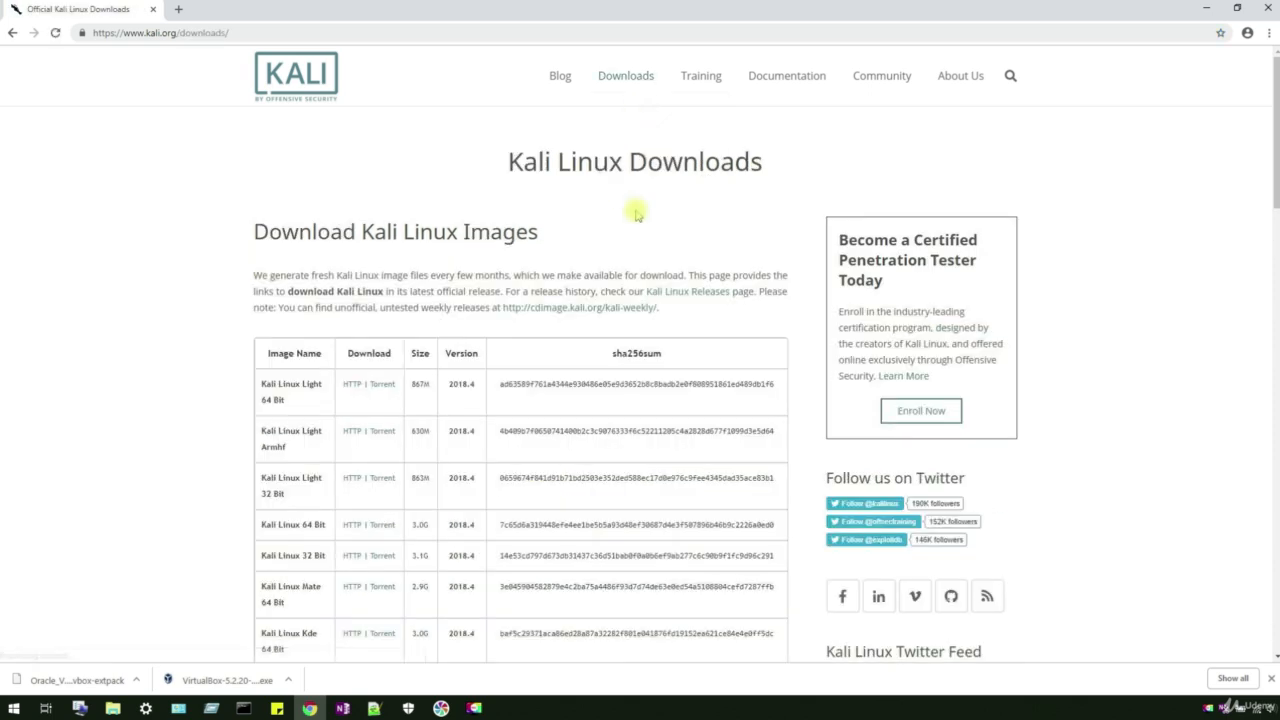
scroll(636, 237, "down", 1)
scroll(636, 237, "down", 1)
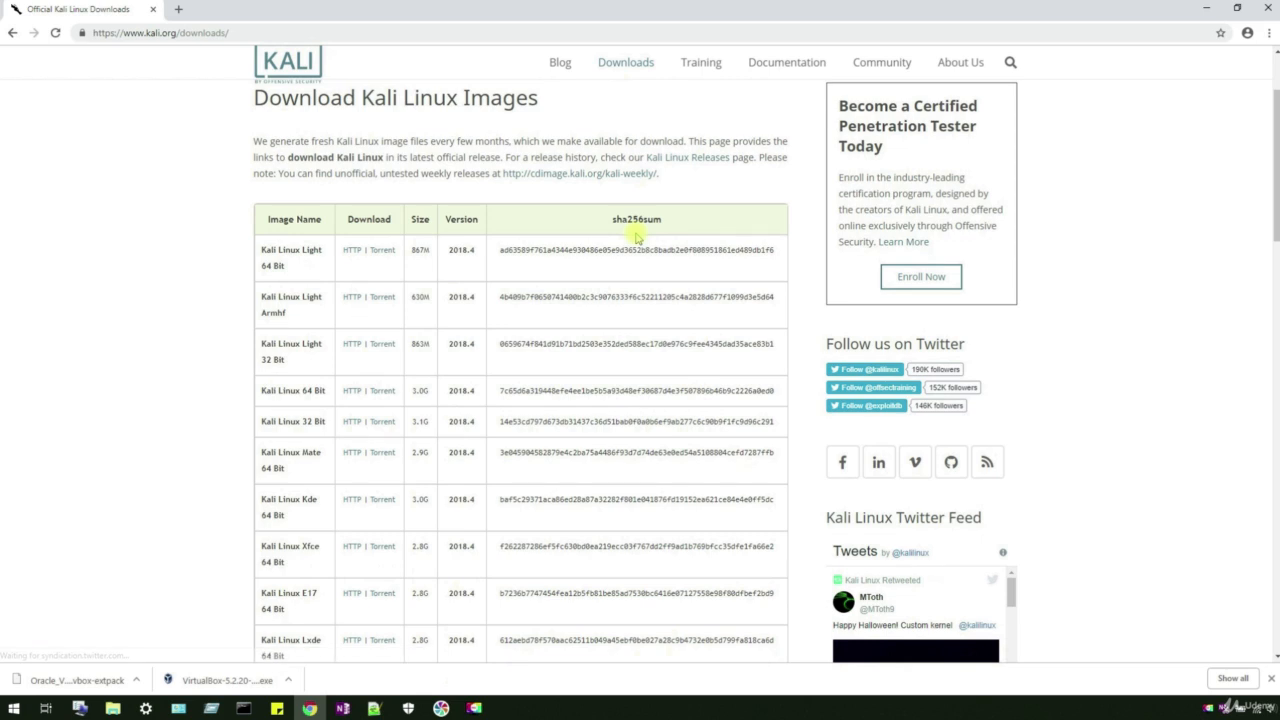
scroll(517, 143, "up", 1)
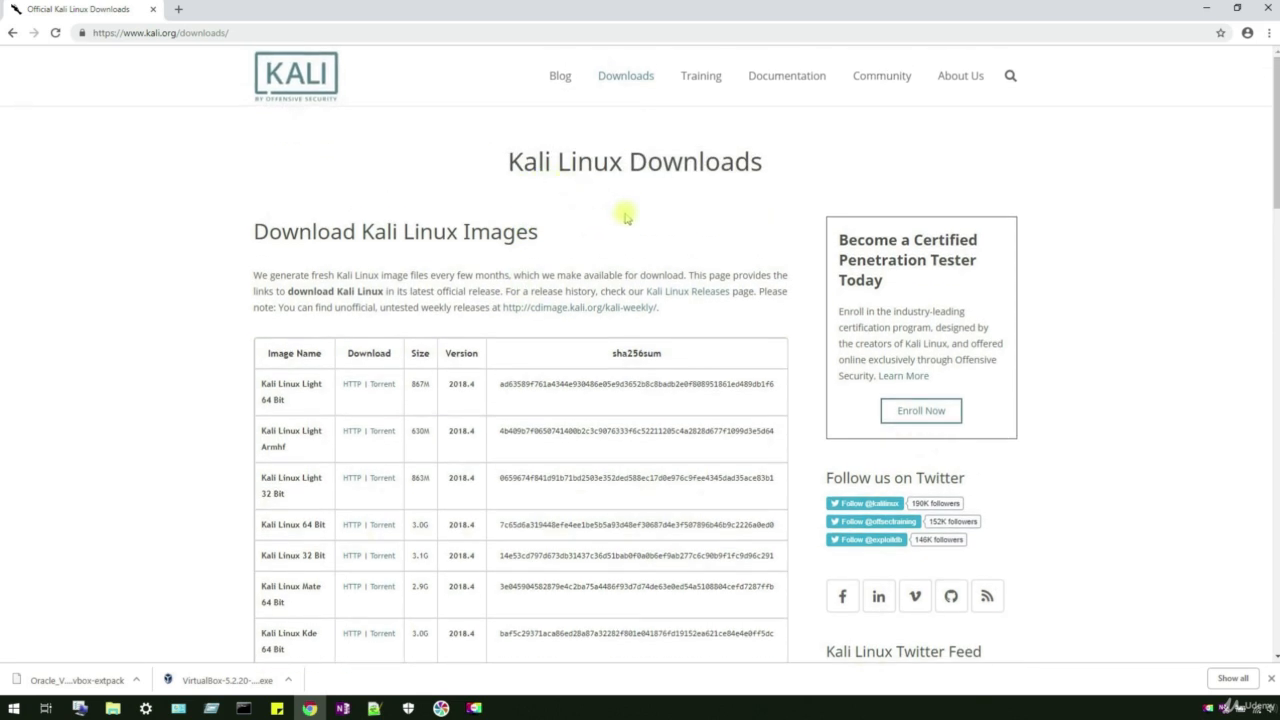
scroll(625, 217, "down", 1)
scroll(625, 210, "down", 1)
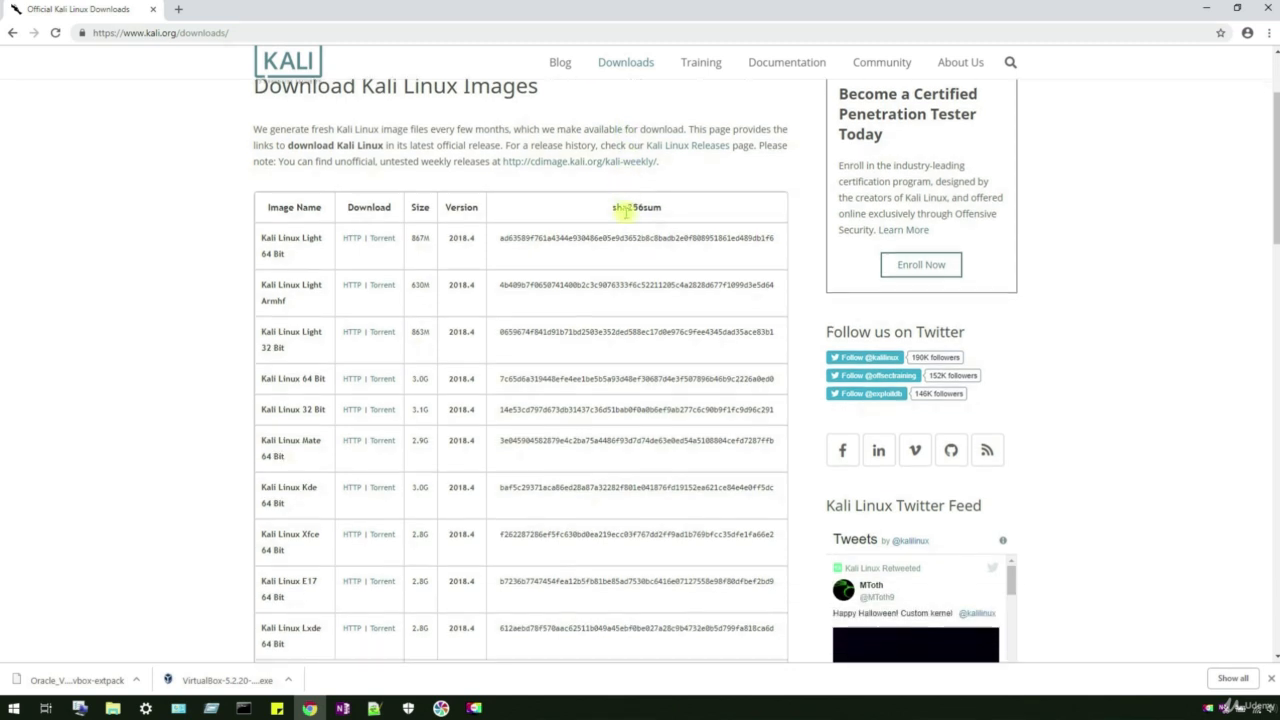
scroll(625, 210, "down", 1)
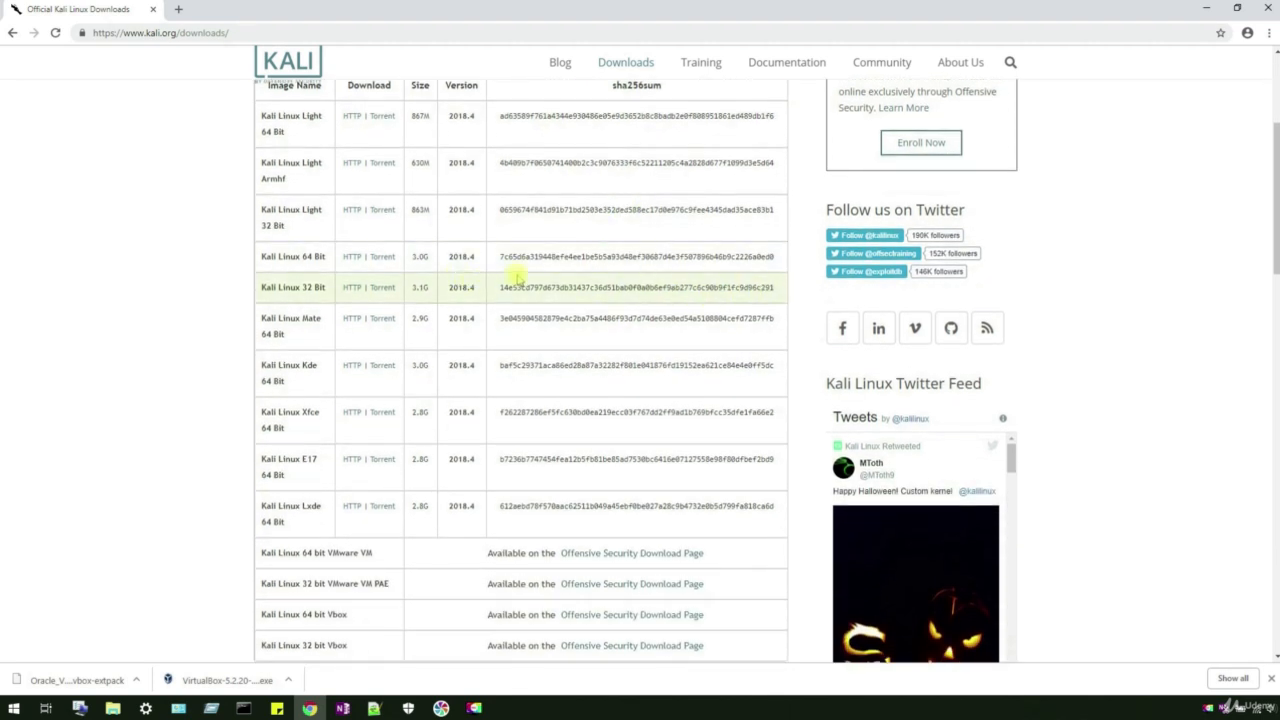
Step: Select the Kali Linux 64 Bit sha256 hash, then deselect it and scroll further
double_click(563, 258)
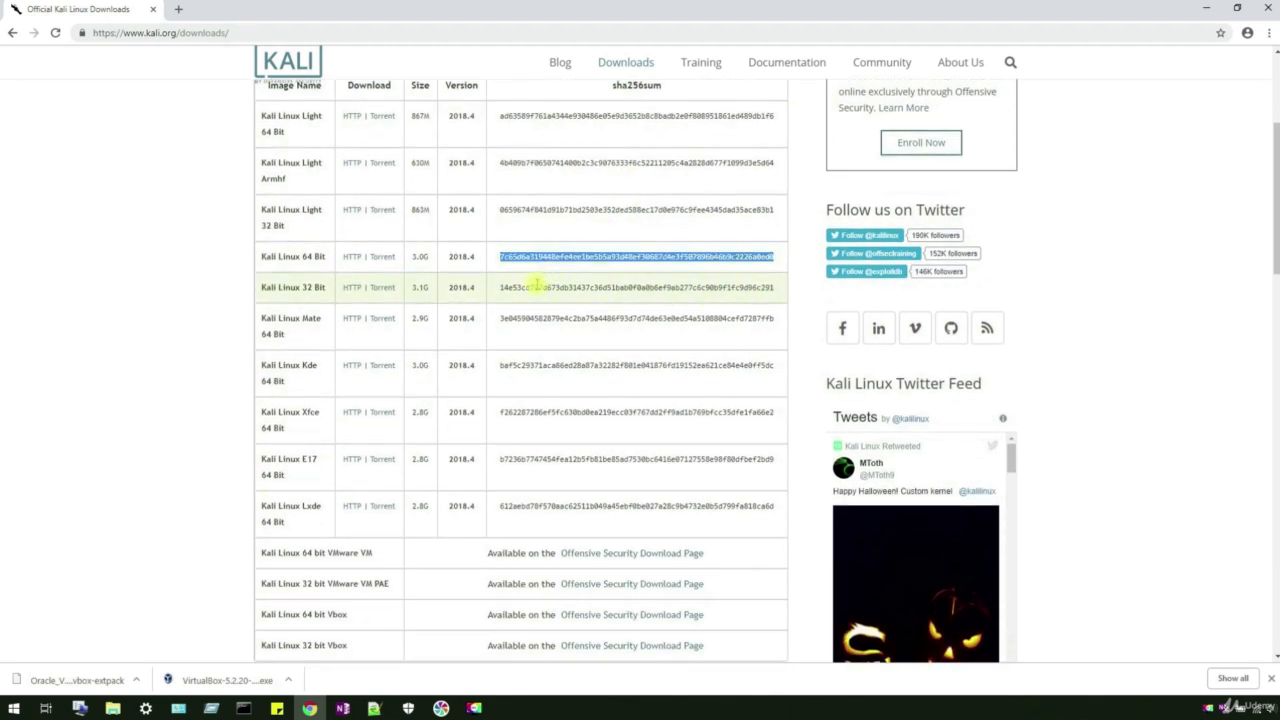
left_click(537, 285)
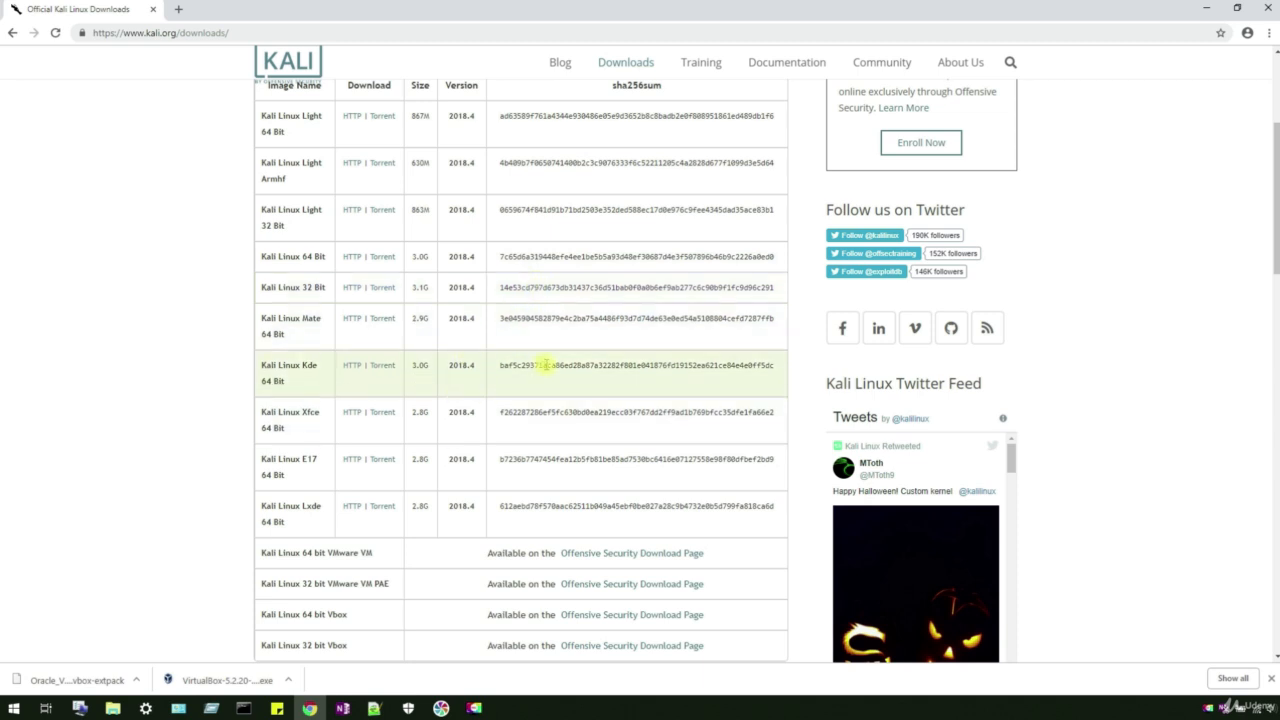
scroll(547, 365, "down", 3)
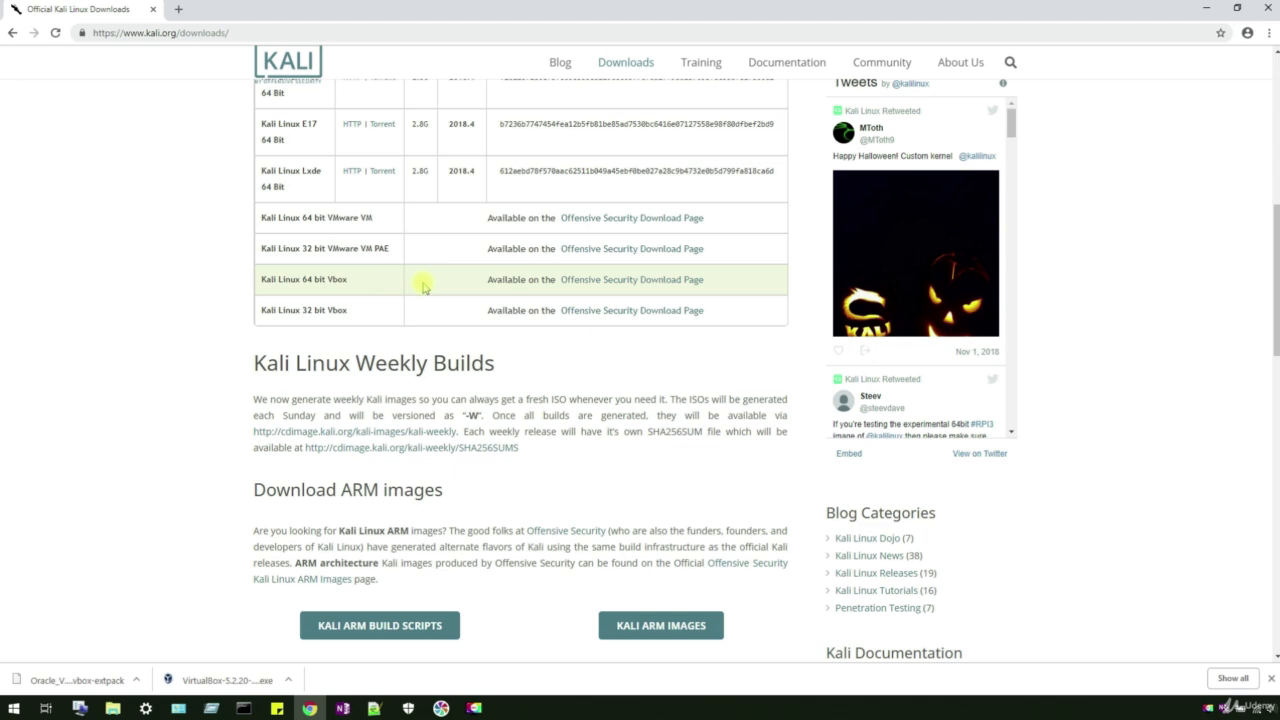
Step: Download the Kali Linux Vbox 64 Bit Ova image from Offensive Security's VirtualBox Images tab
left_click(634, 287)
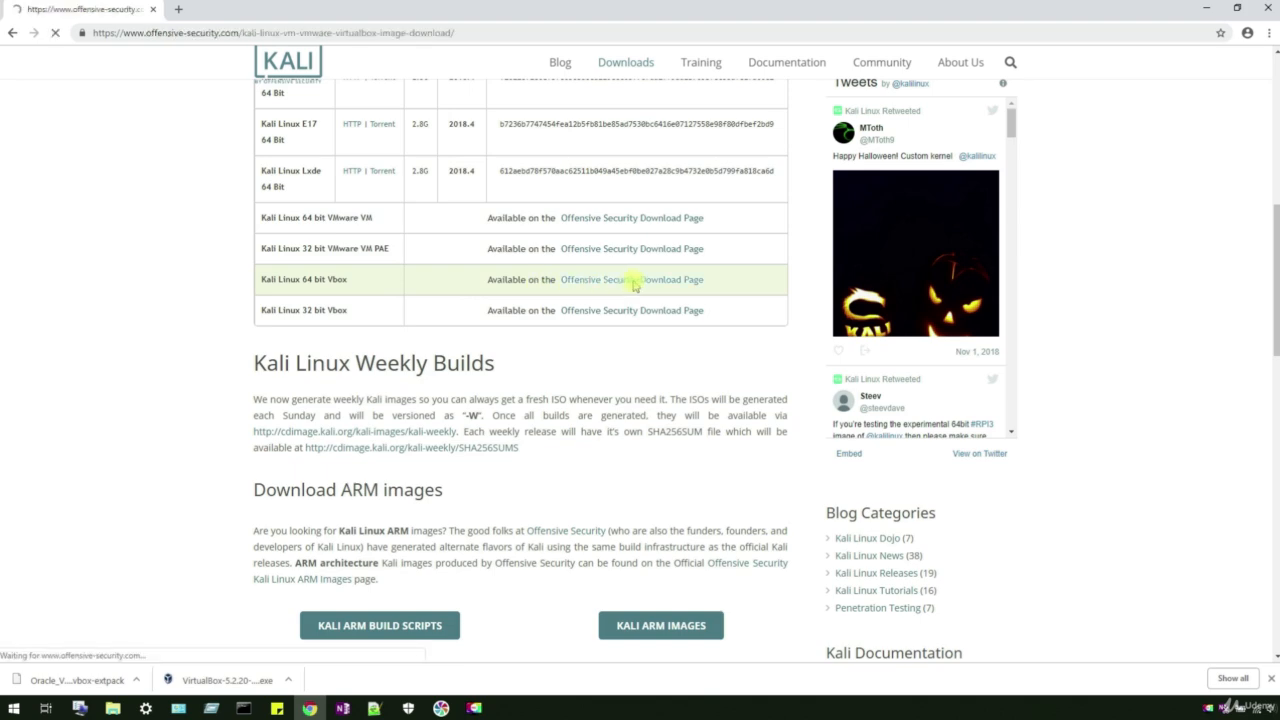
scroll(634, 300, "down", 4)
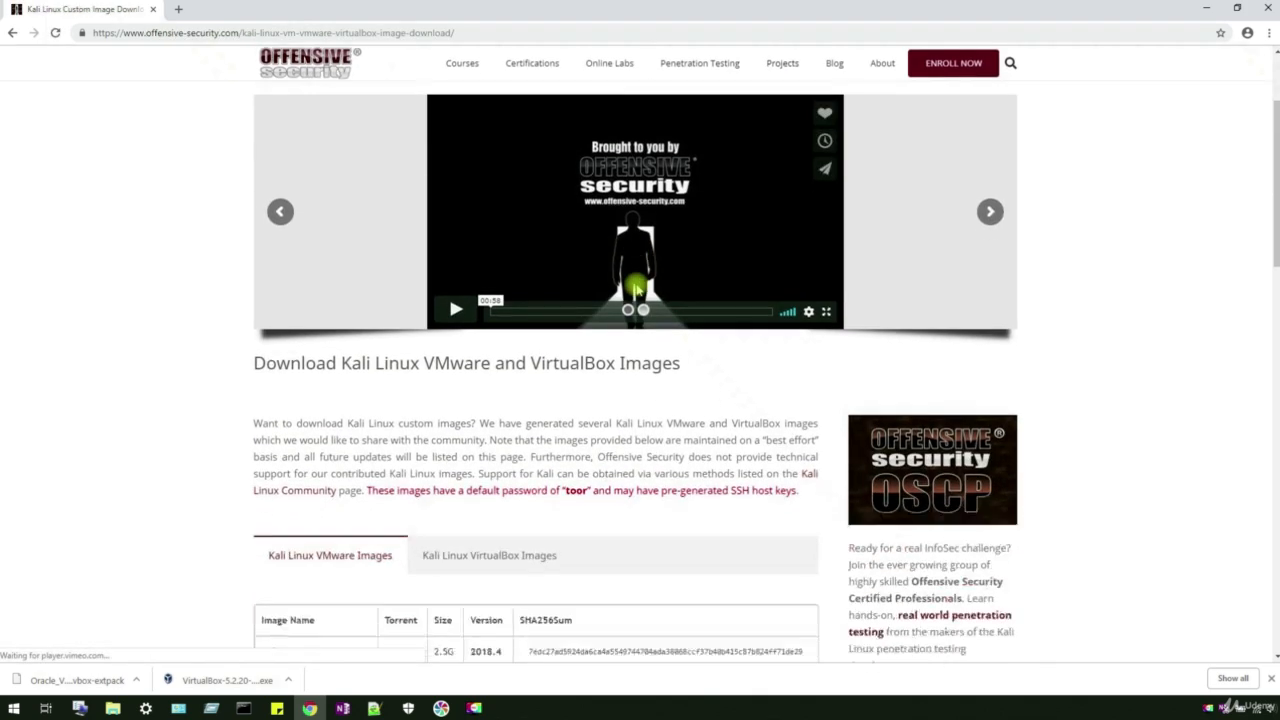
left_click(481, 321)
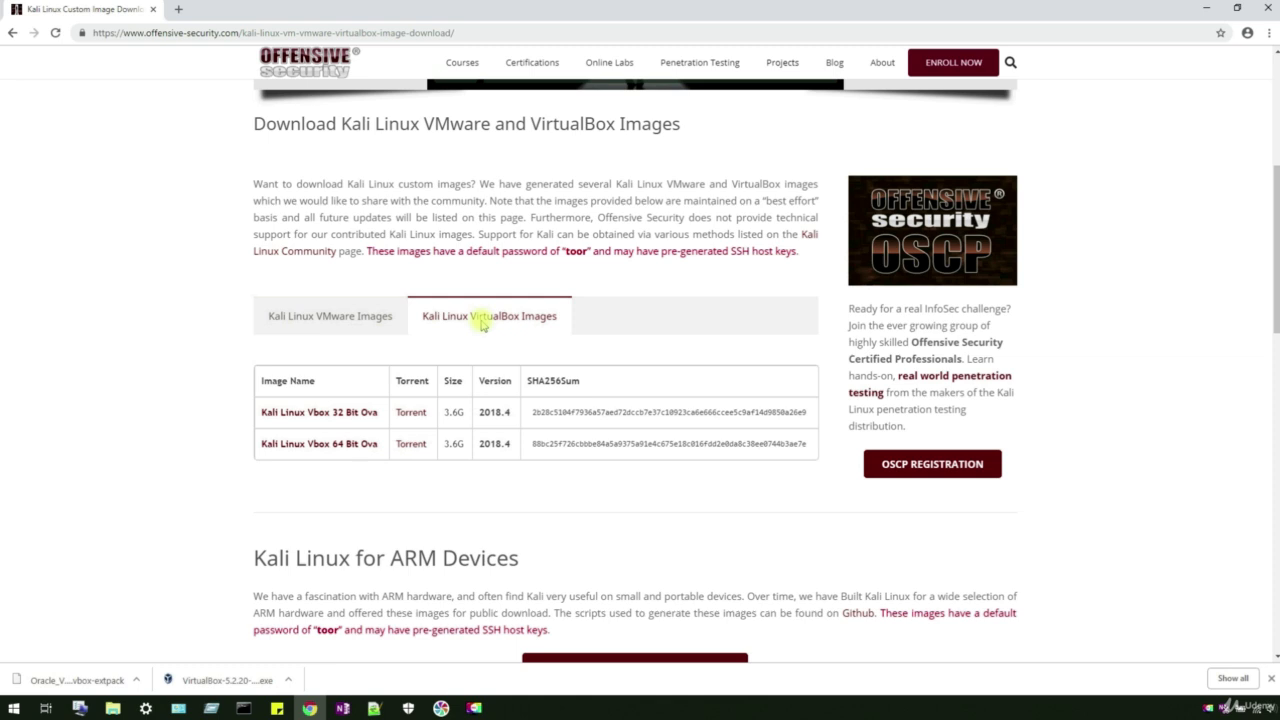
scroll(486, 320, "down", 1)
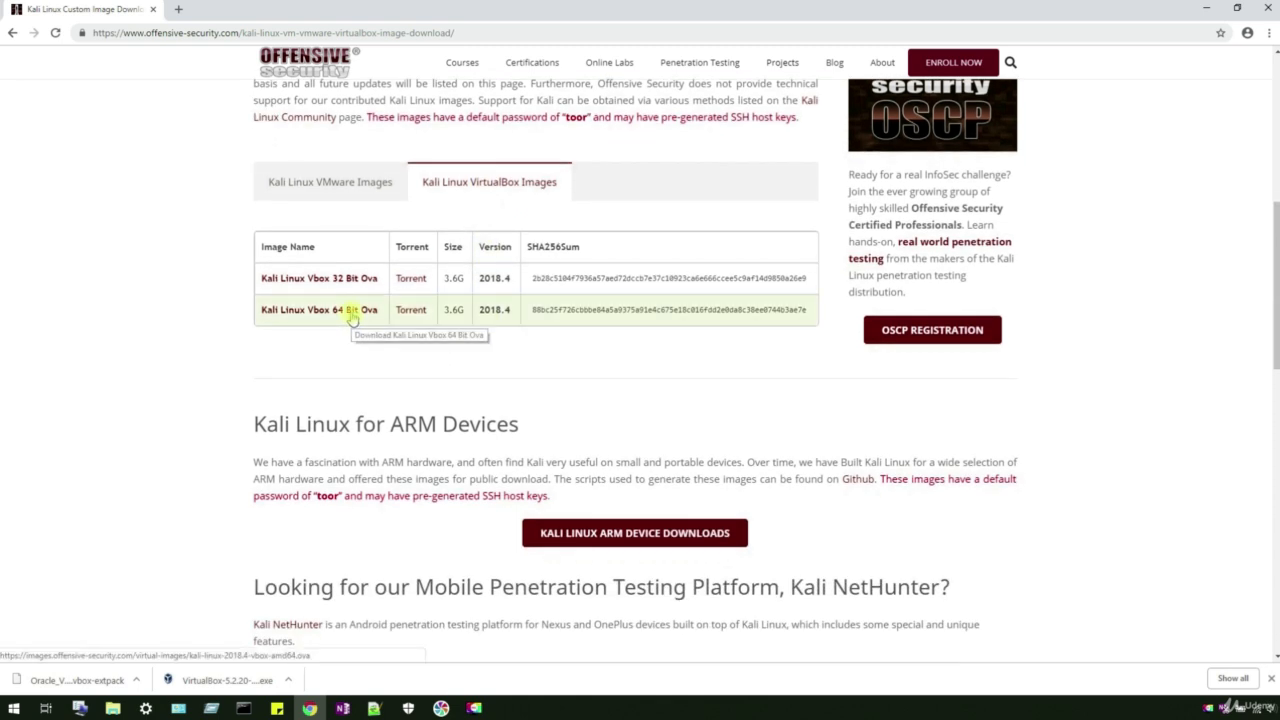
left_click(352, 312)
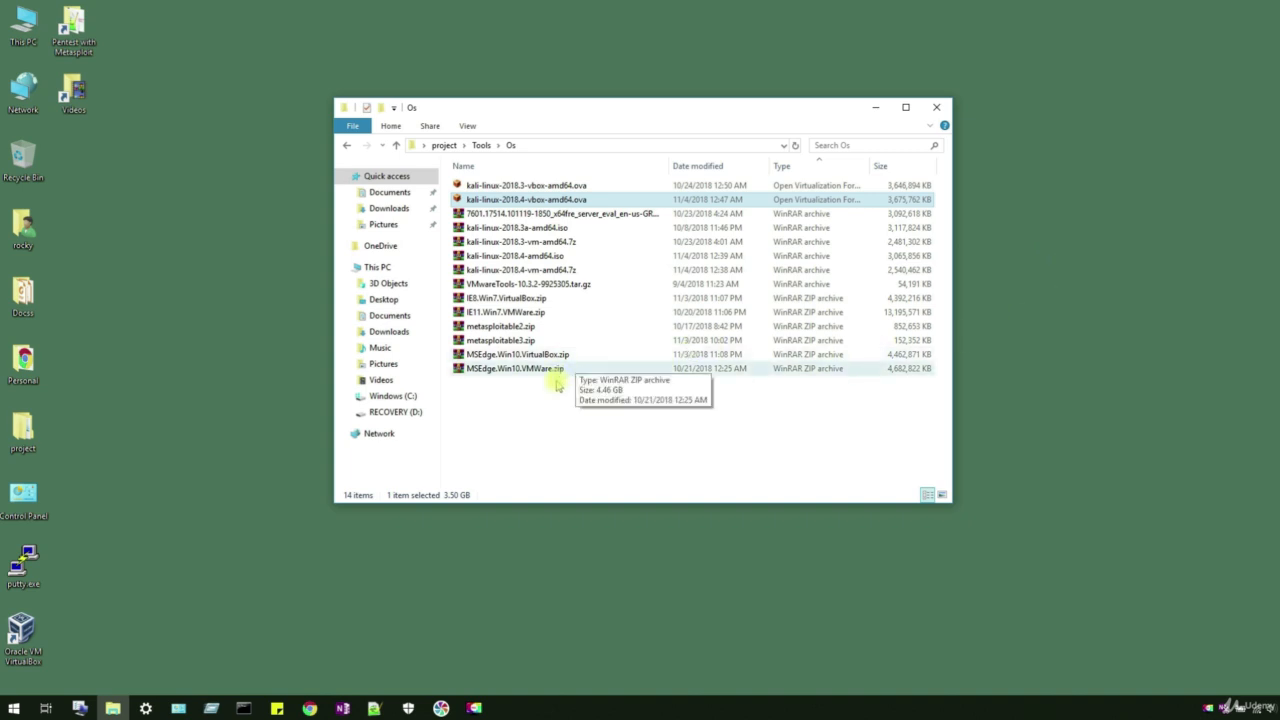
Step: Open kali-linux-2018.4-vbox-amd64.ova from the Os folder into VirtualBox's import dialog
left_click(612, 421)
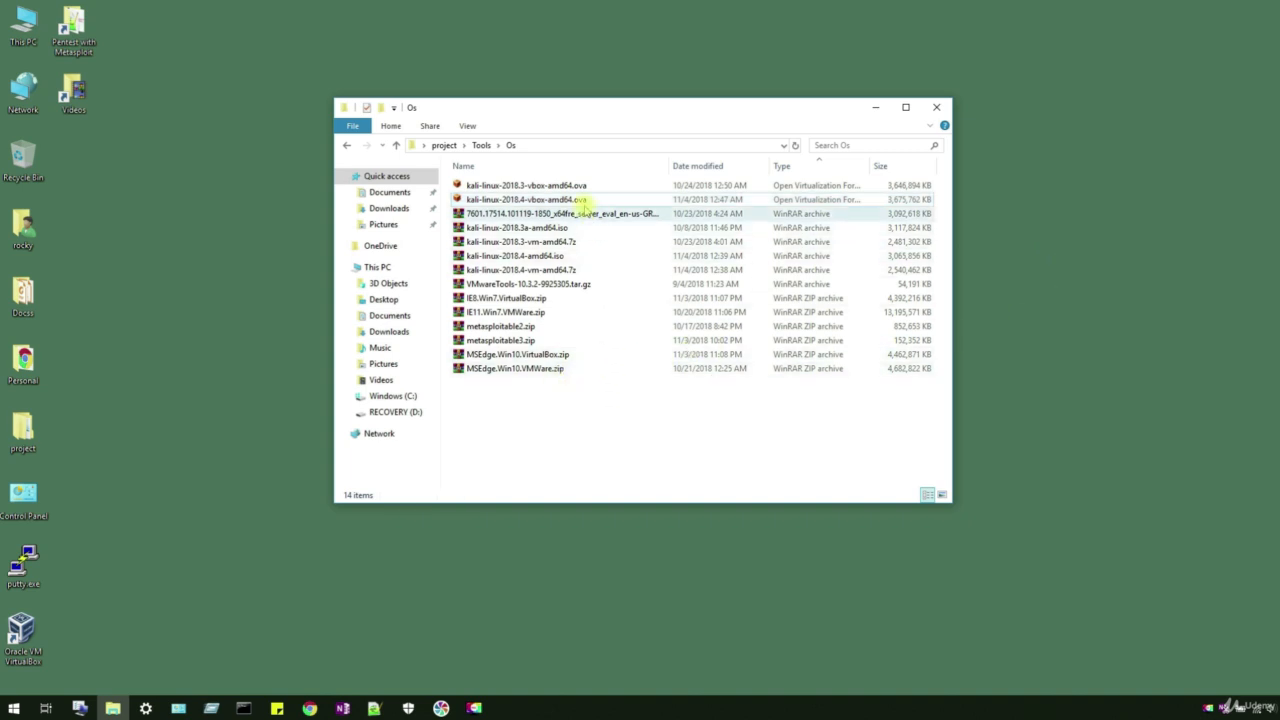
left_click(575, 200)
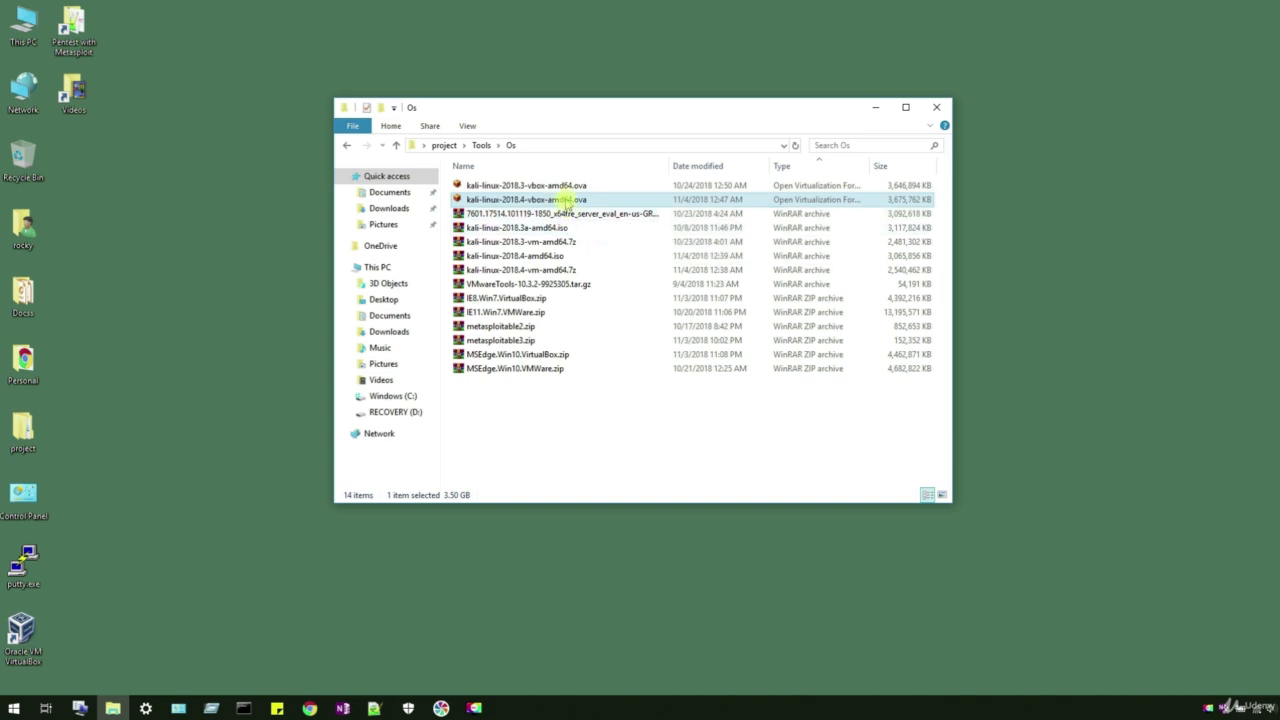
double_click(565, 200)
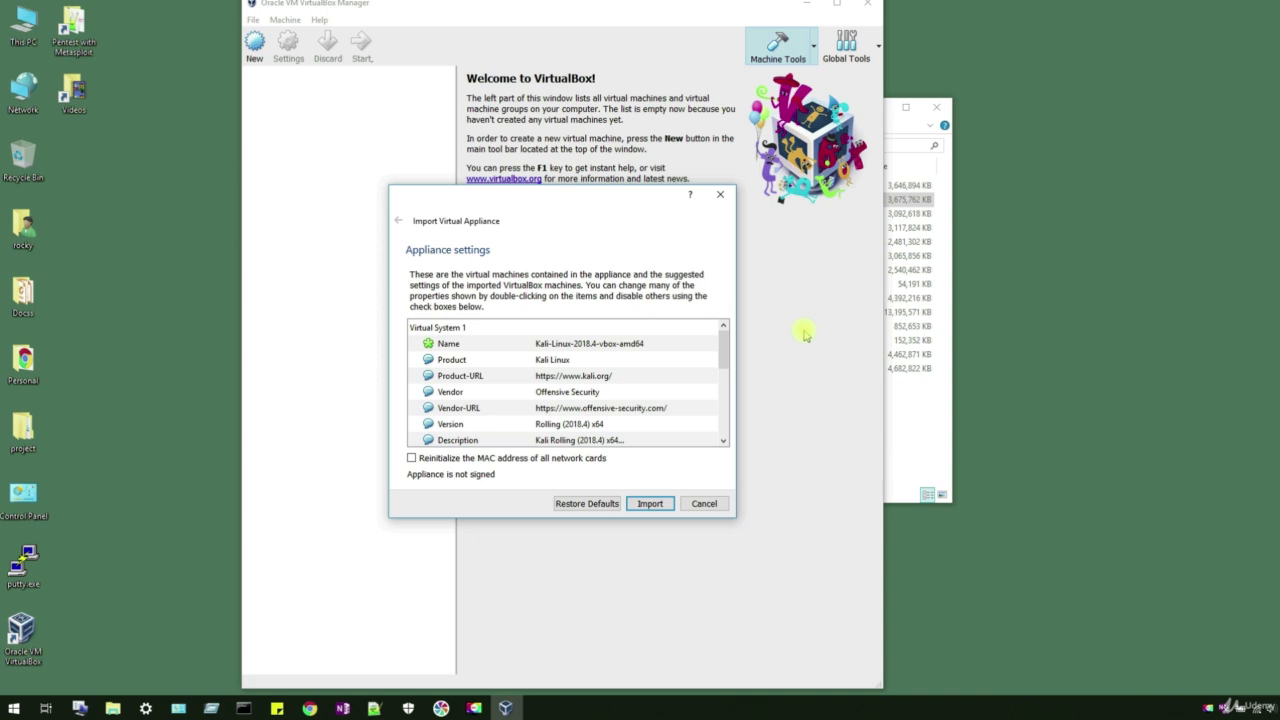
Step: Change the appliance Name from Kali-Linux-2018.4-vbox-amd64 to 'Kali' in Appliance settings
mouse_move(725, 350)
left_mouse_down()
mouse_move(724, 424)
mouse_move(720, 340)
left_mouse_up()
left_click(655, 347)
double_click(657, 345)
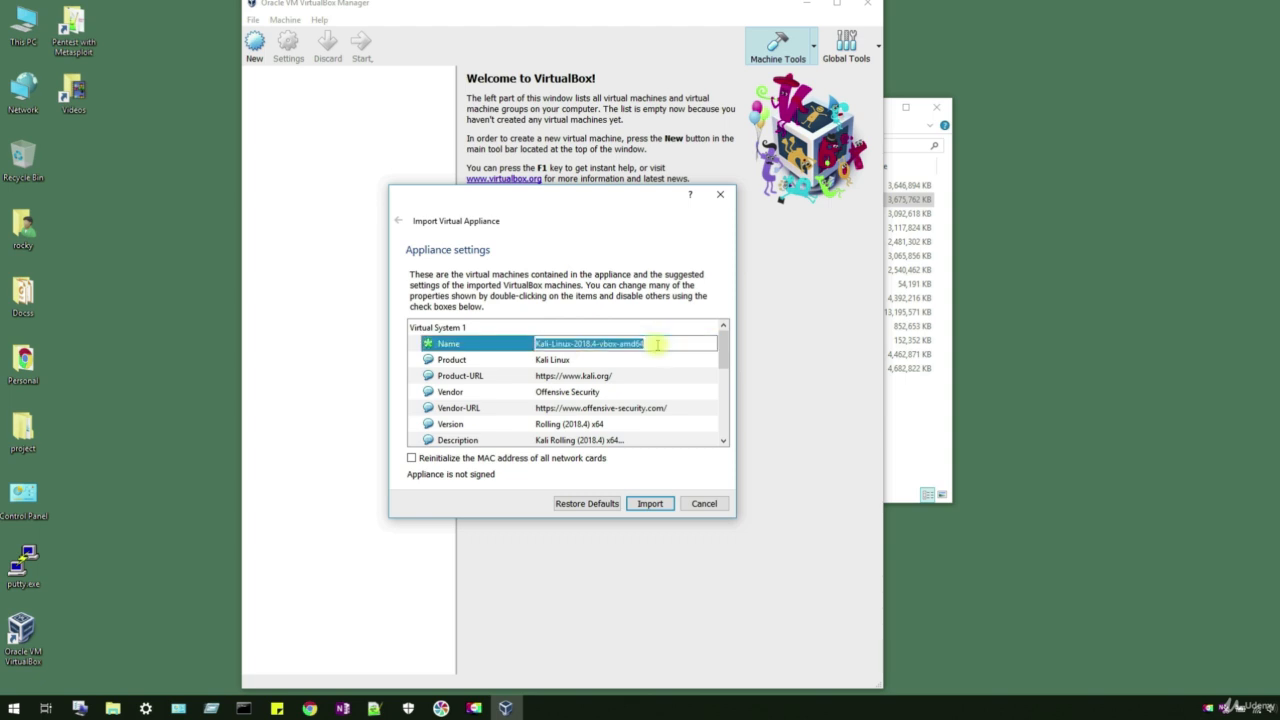
type("Kali")
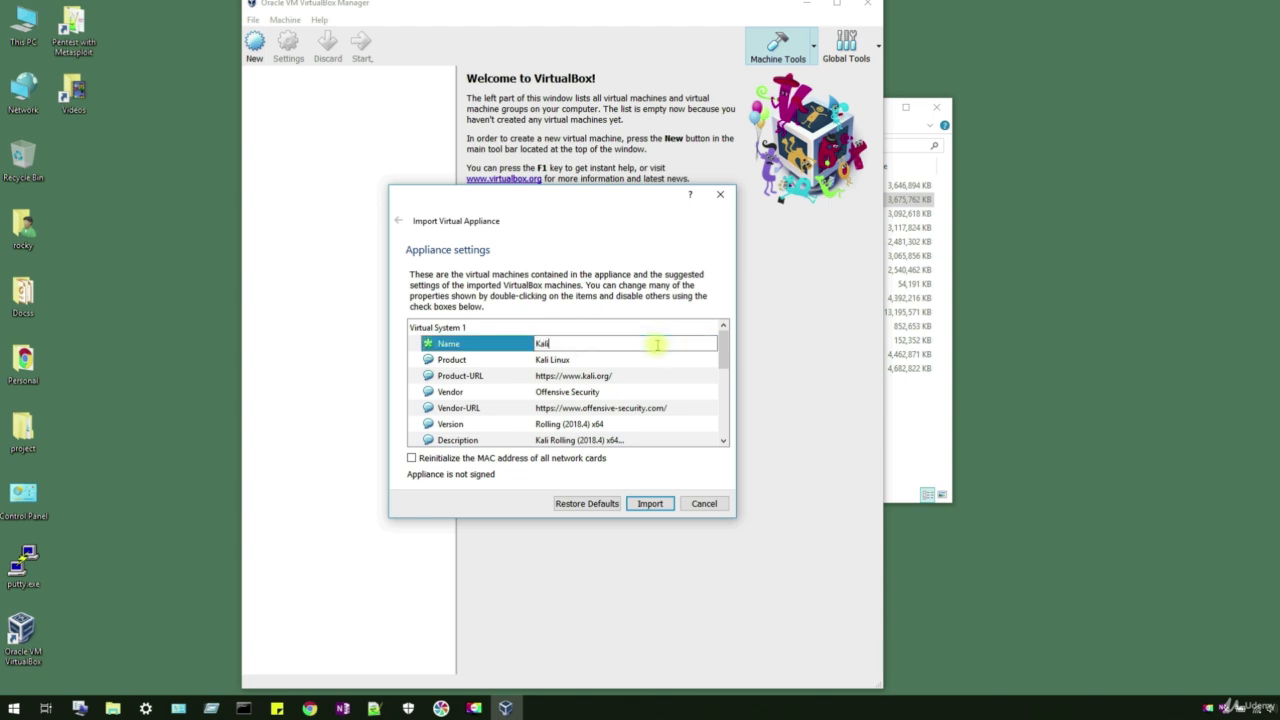
left_click(651, 358)
Step: Leave the disk image path unchanged, reinitialize all network MAC addresses, and import the appliance
scroll(655, 405, "down", 5)
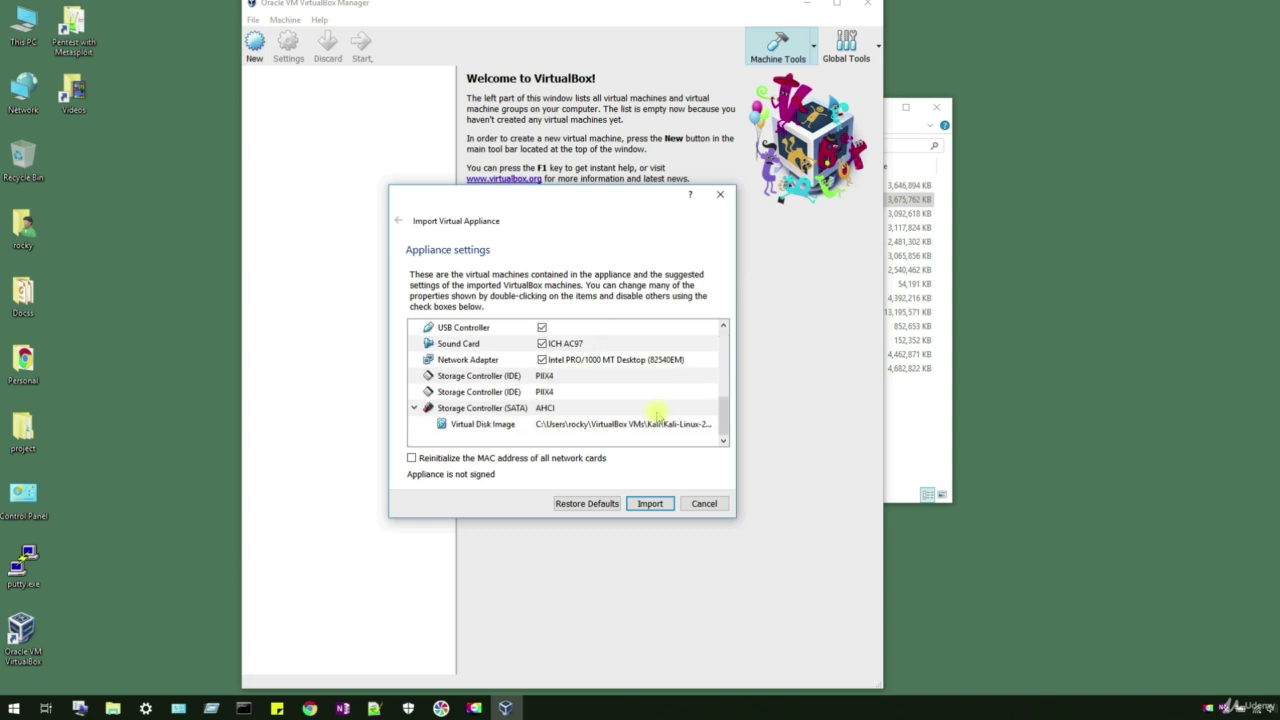
left_click(494, 410)
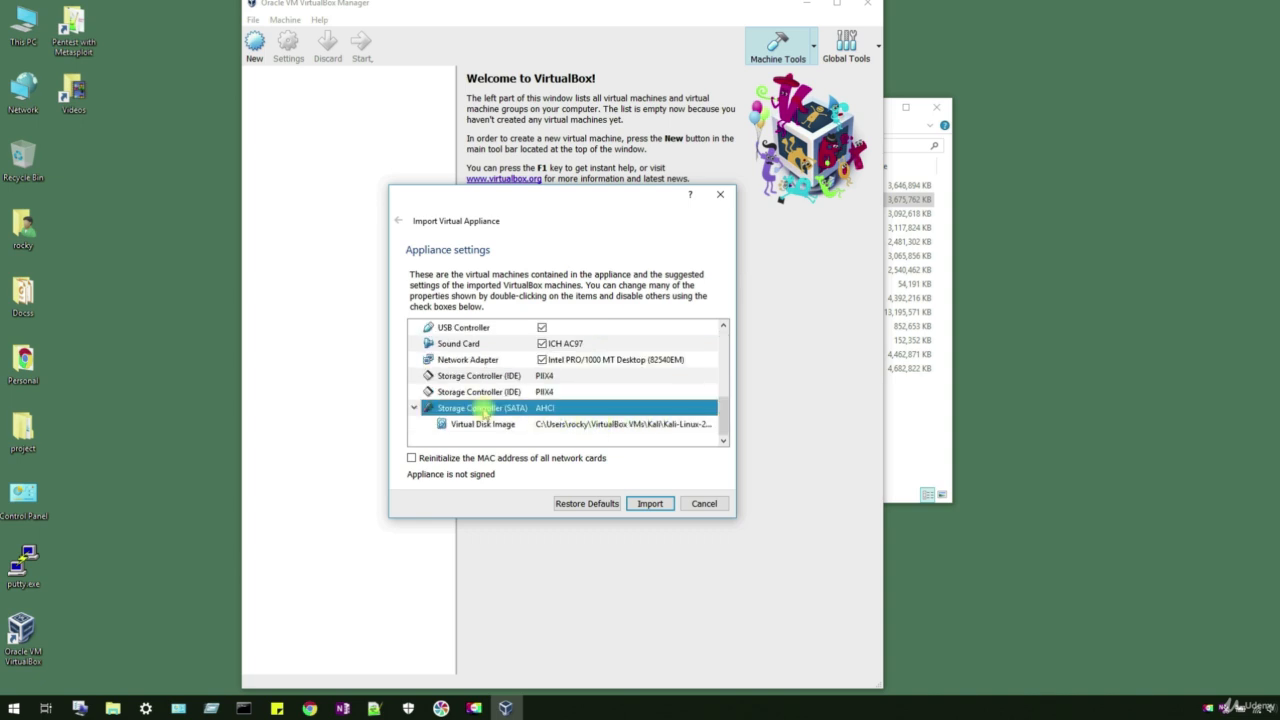
left_click(590, 425)
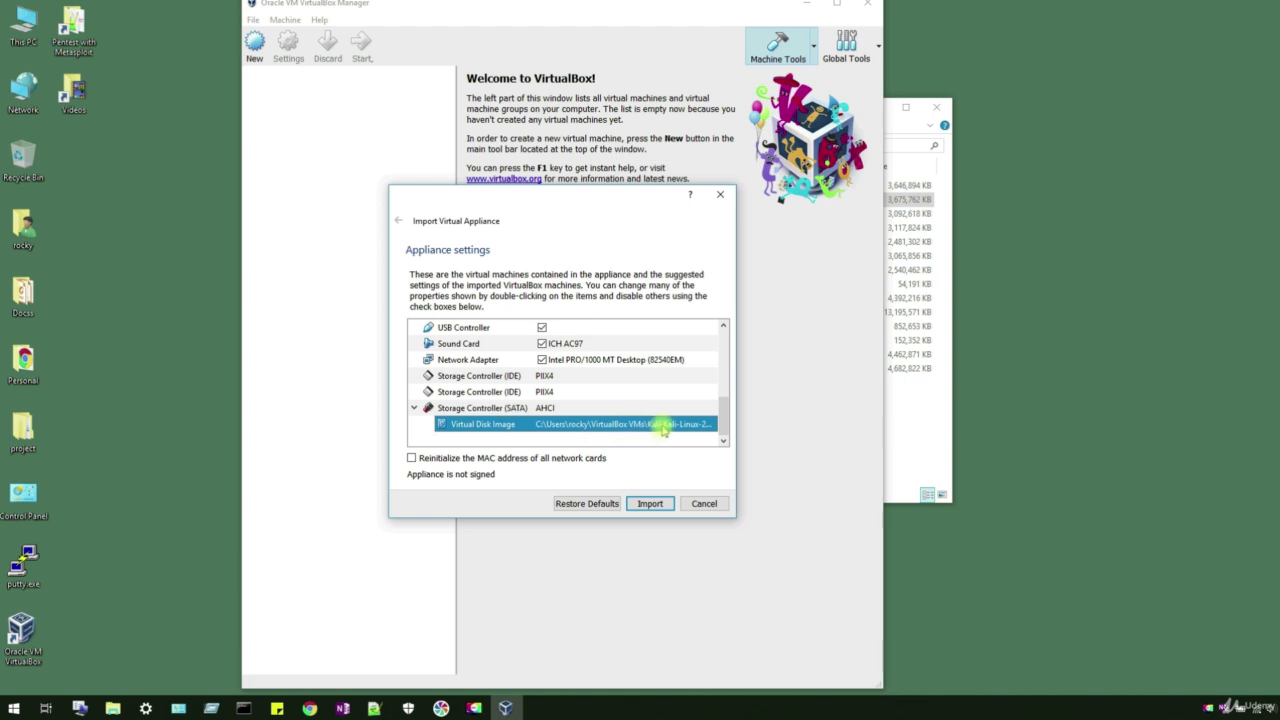
double_click(665, 428)
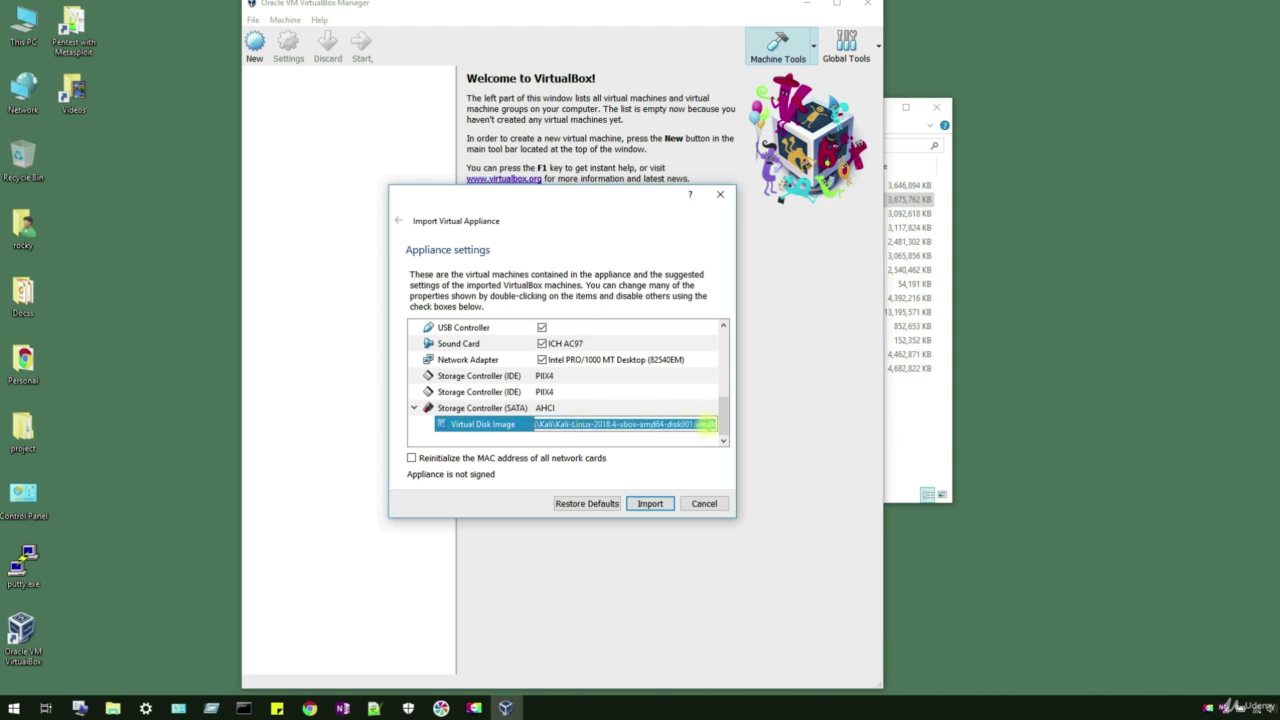
left_click(695, 445)
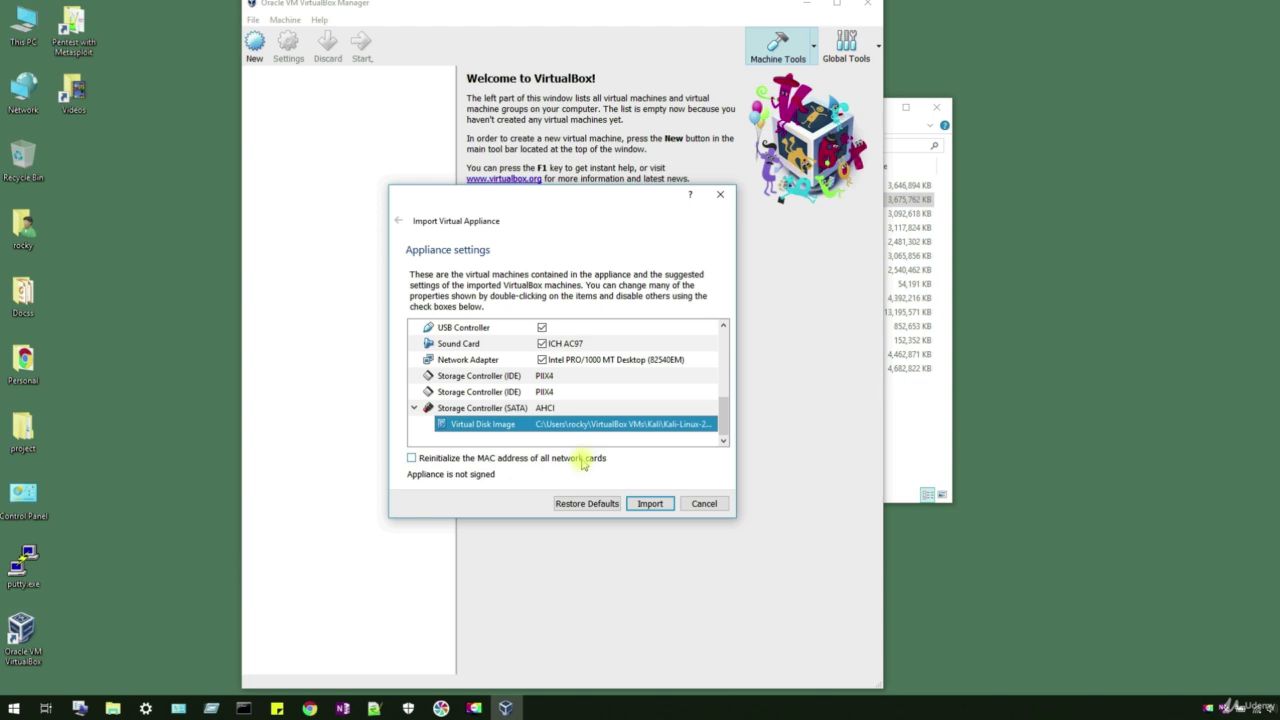
left_click(562, 463)
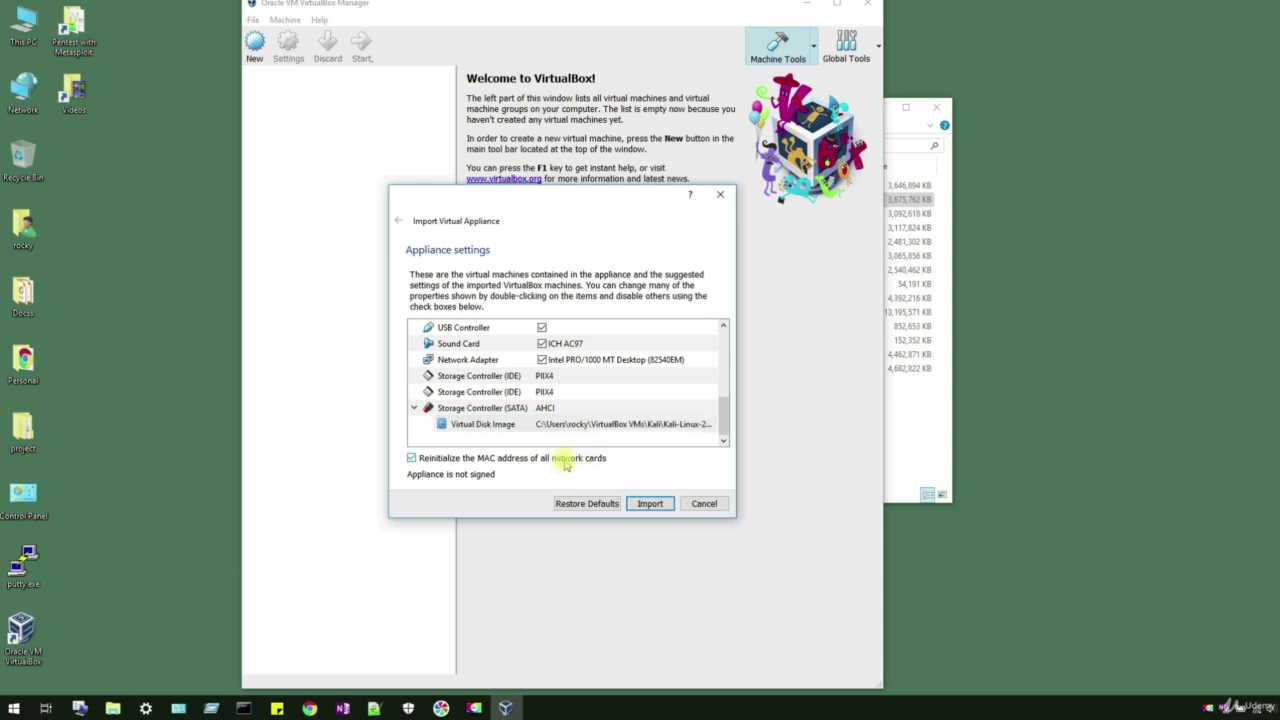
left_click(649, 505)
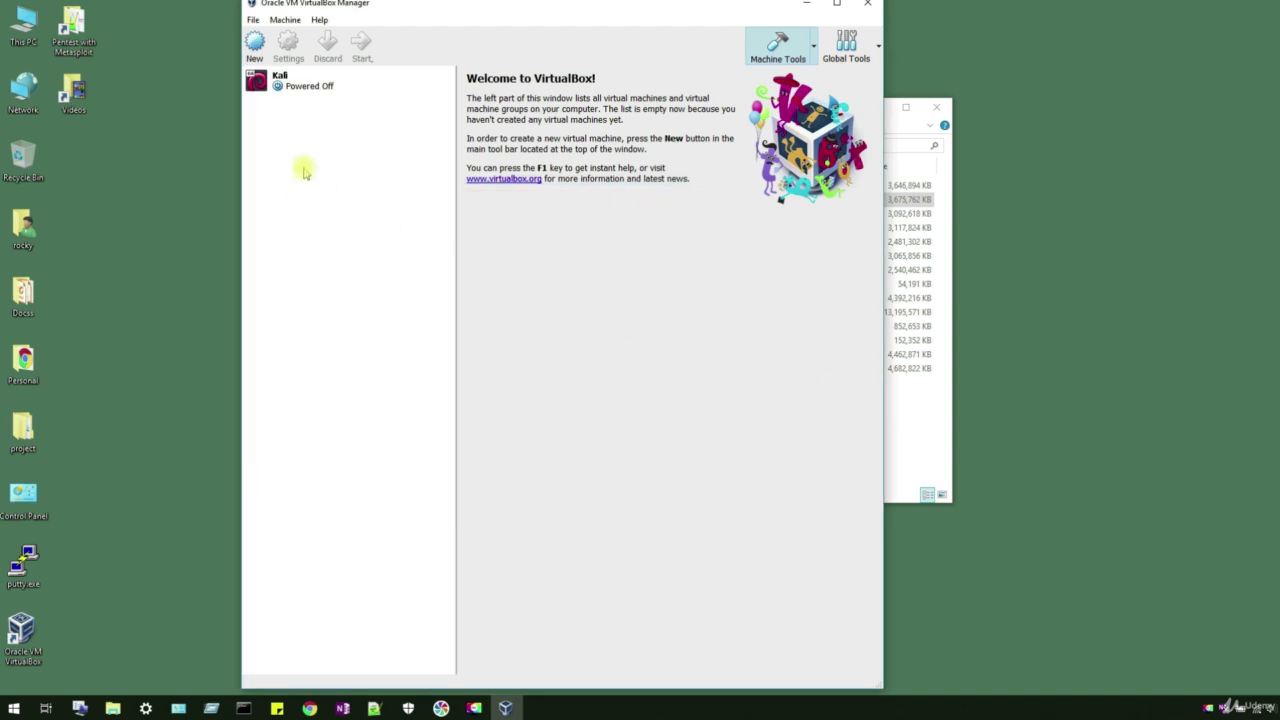
Step: Select the Kali VM in VirtualBox Manager and start it
left_click(314, 82)
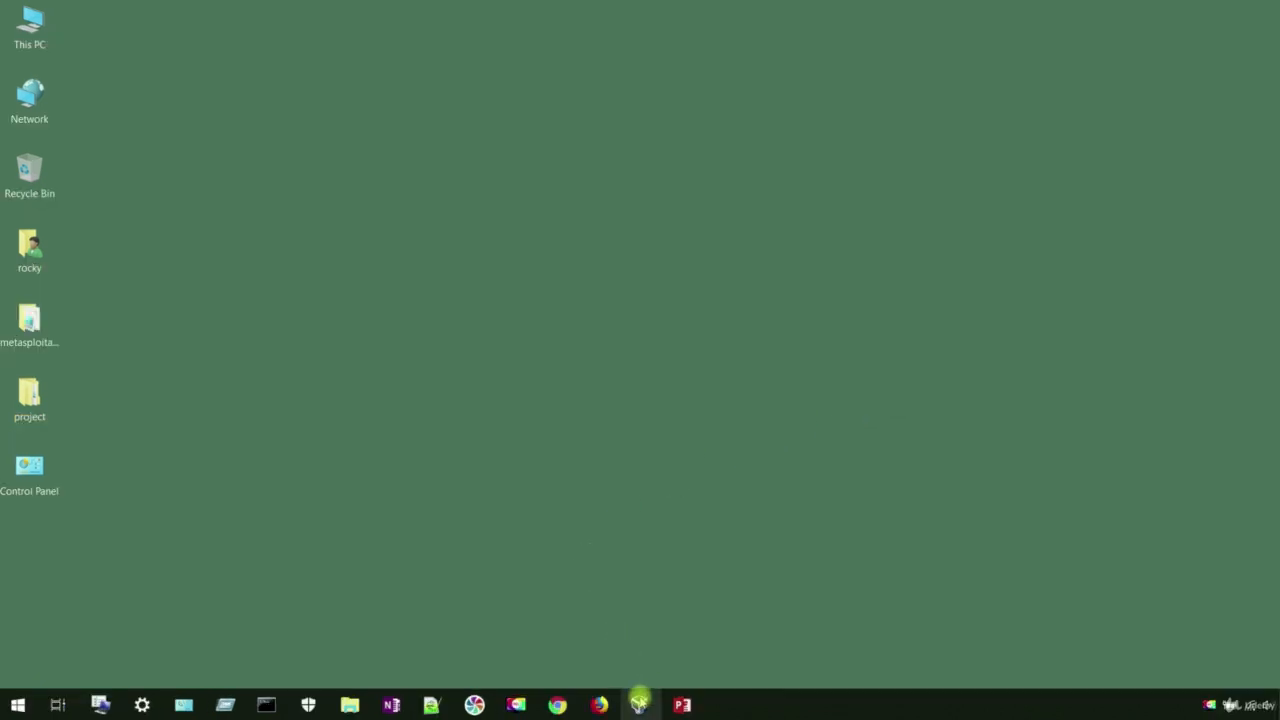
left_click(640, 703)
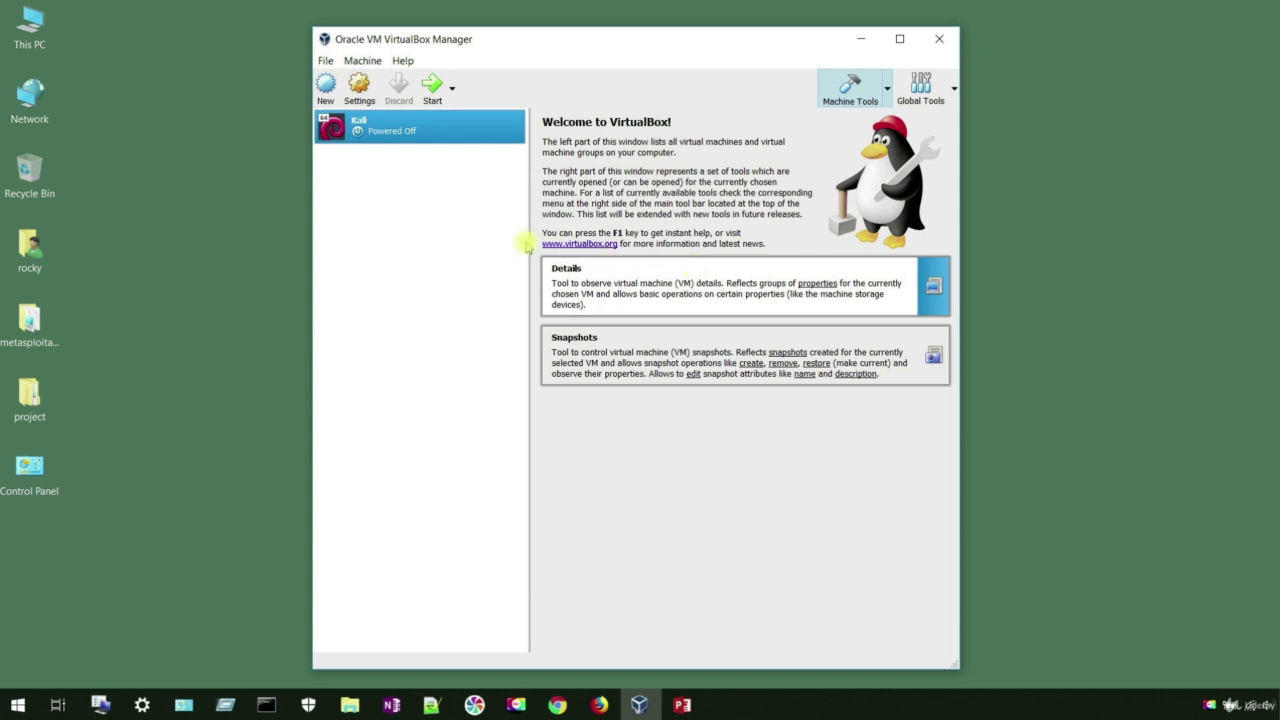
left_click(433, 88)
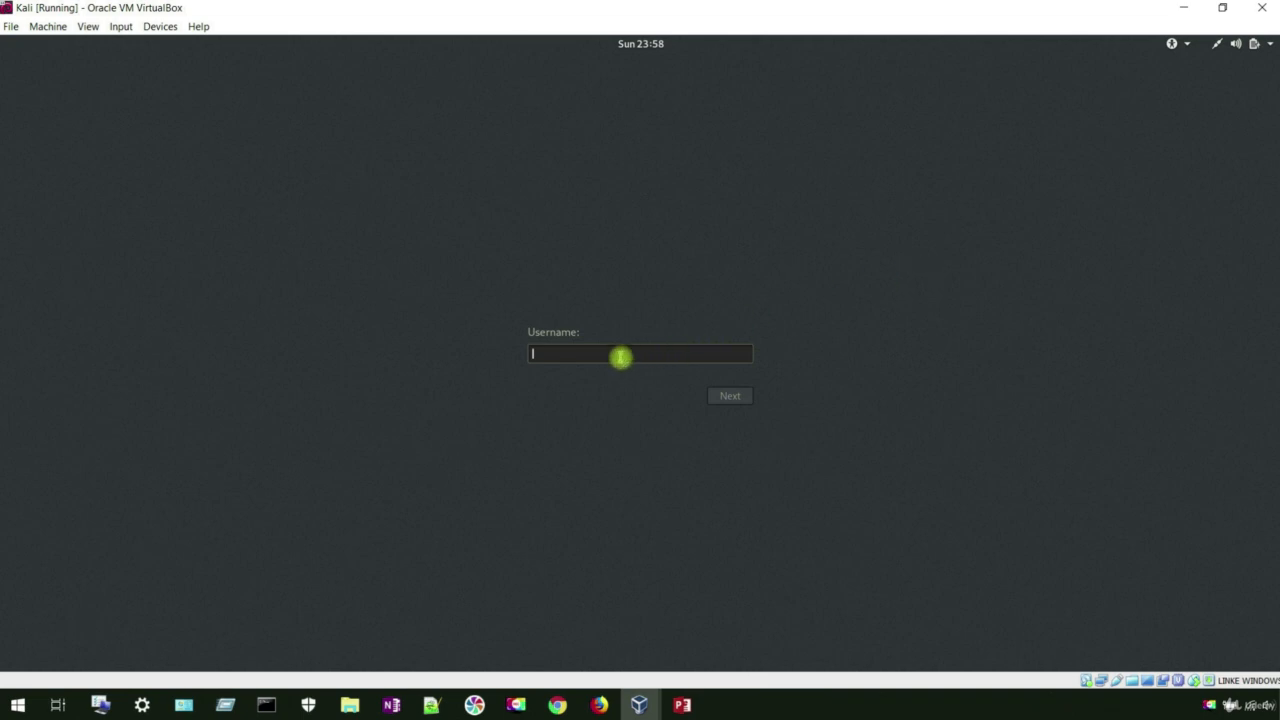
Step: Sign in to Kali with username root and the root account's password
type("root")
key("Return")
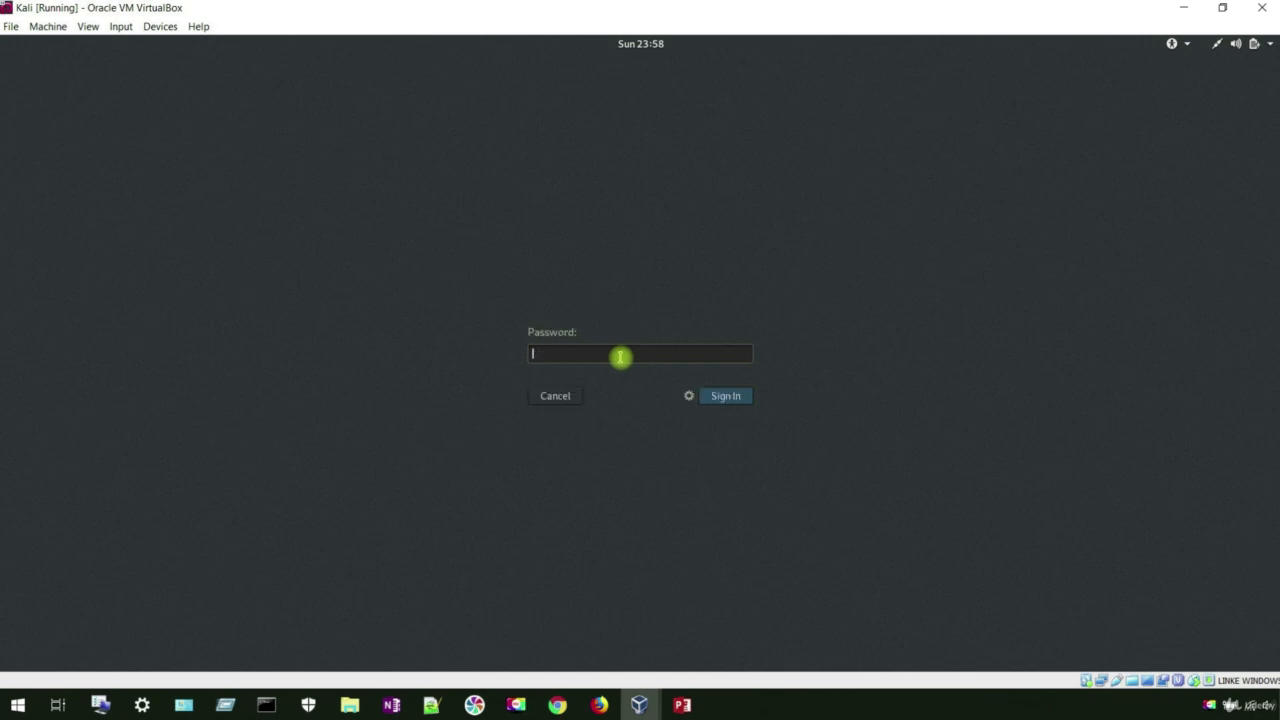
type("toor")
key("Return")
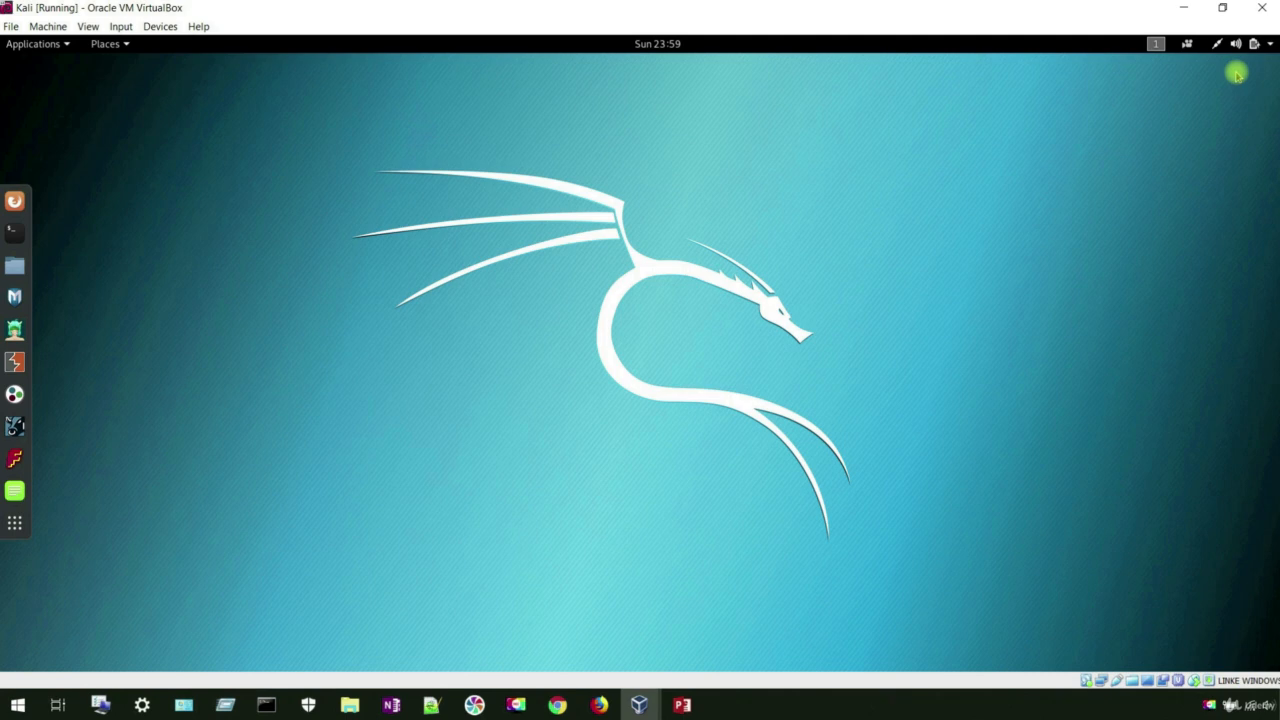
left_click(1267, 47)
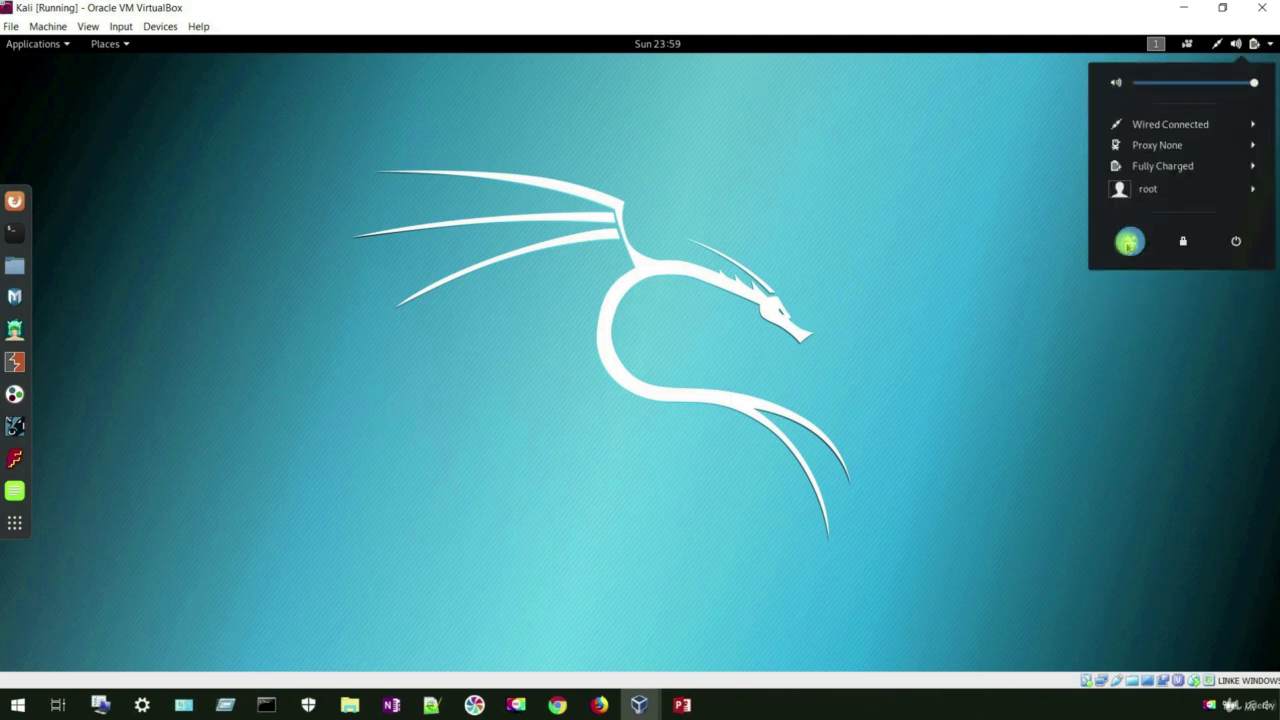
left_click(1130, 241)
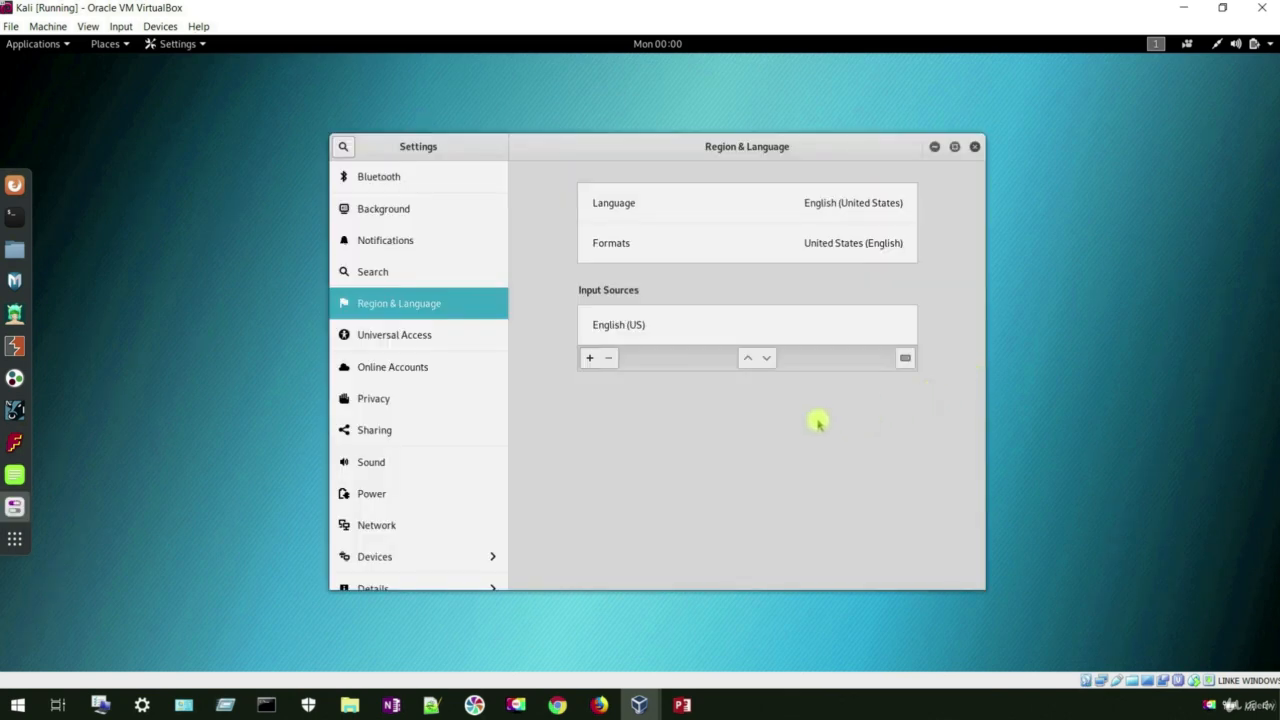
left_click(427, 304)
left_click(589, 359)
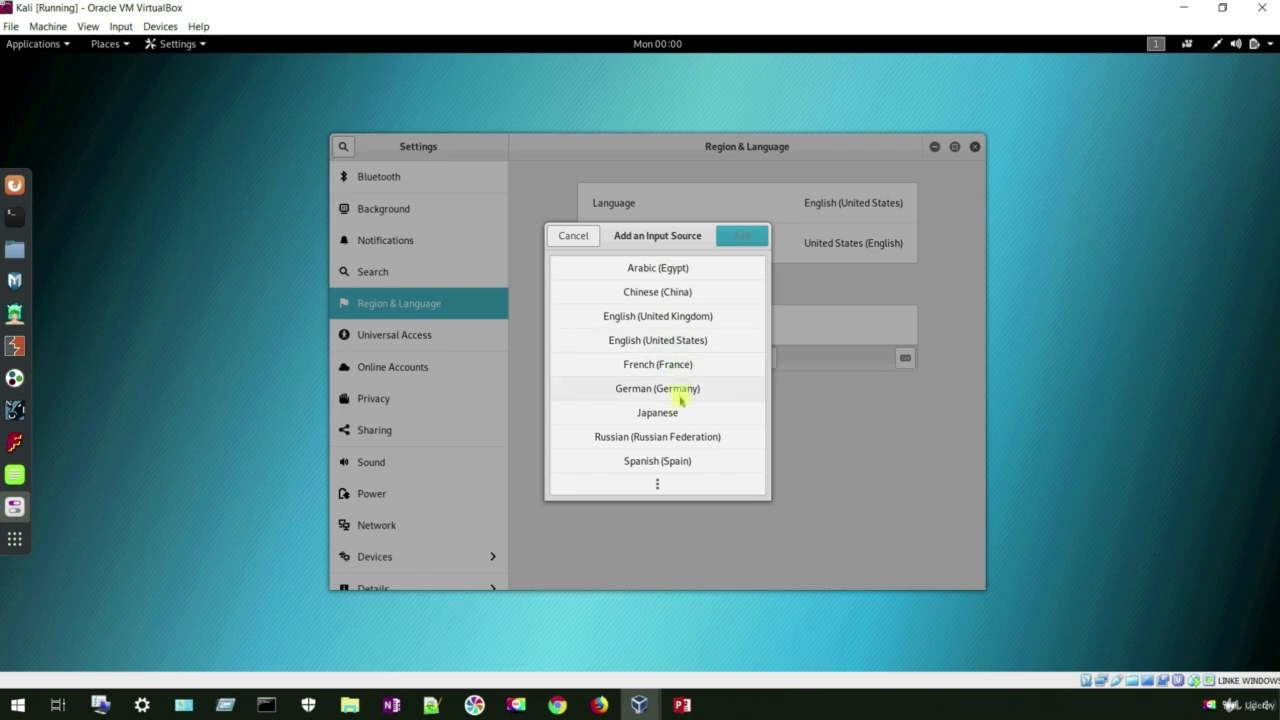
left_click(683, 462)
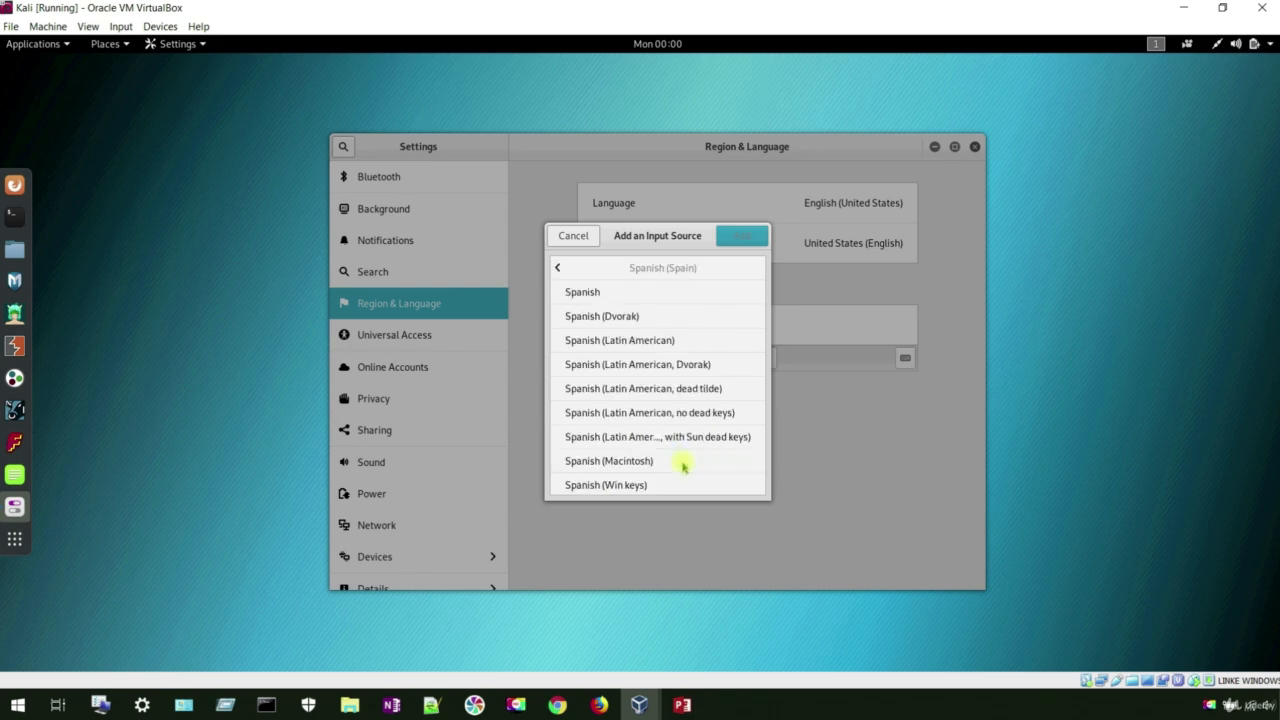
left_click(628, 291)
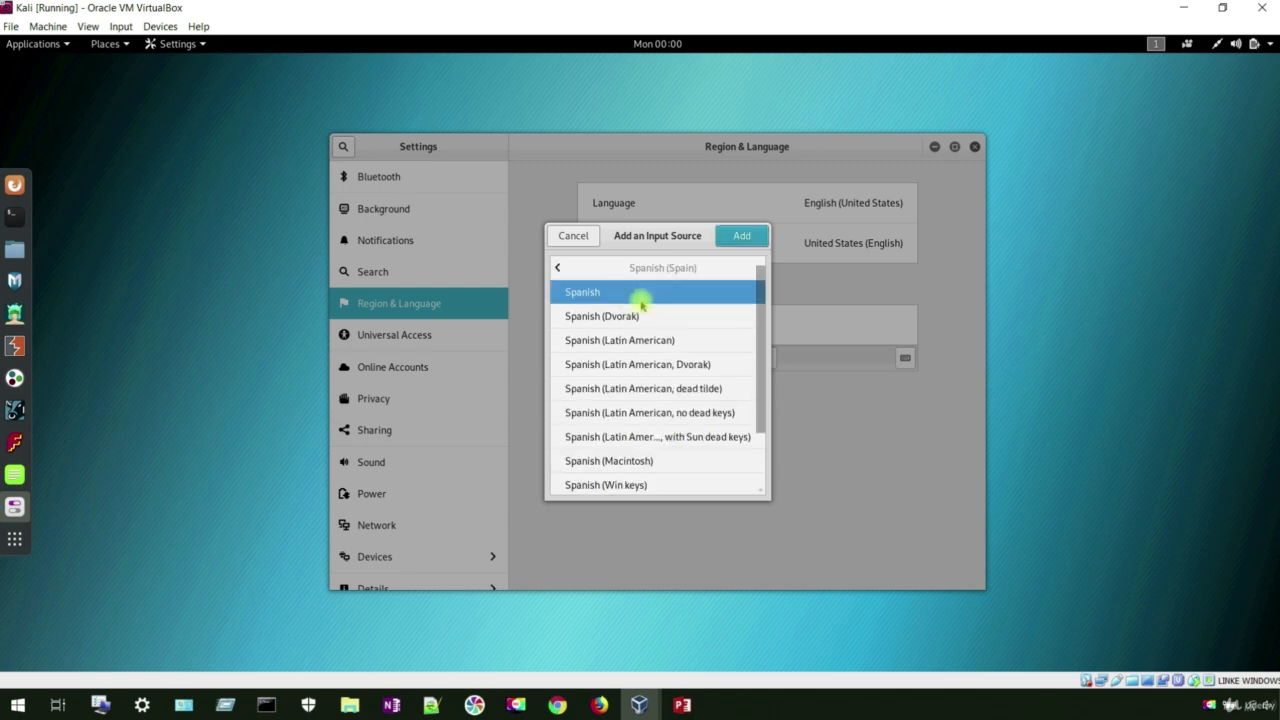
left_click(735, 240)
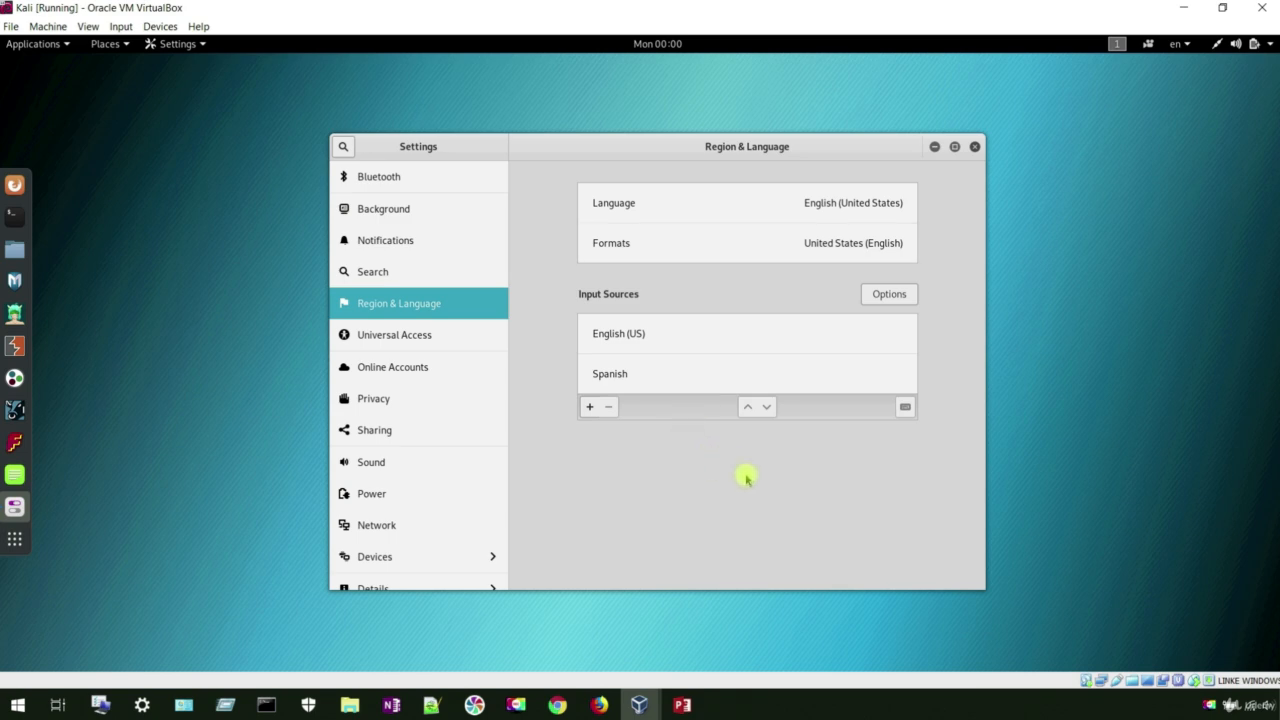
left_click(651, 373)
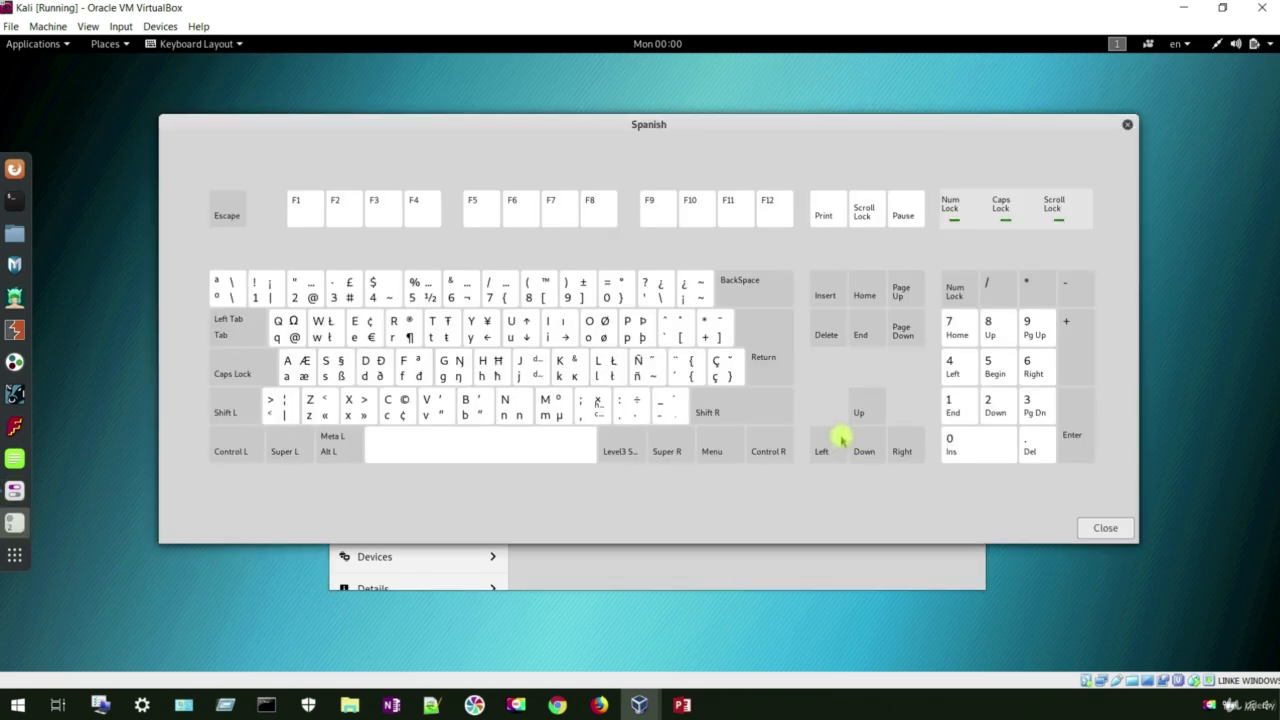
left_click(1129, 125)
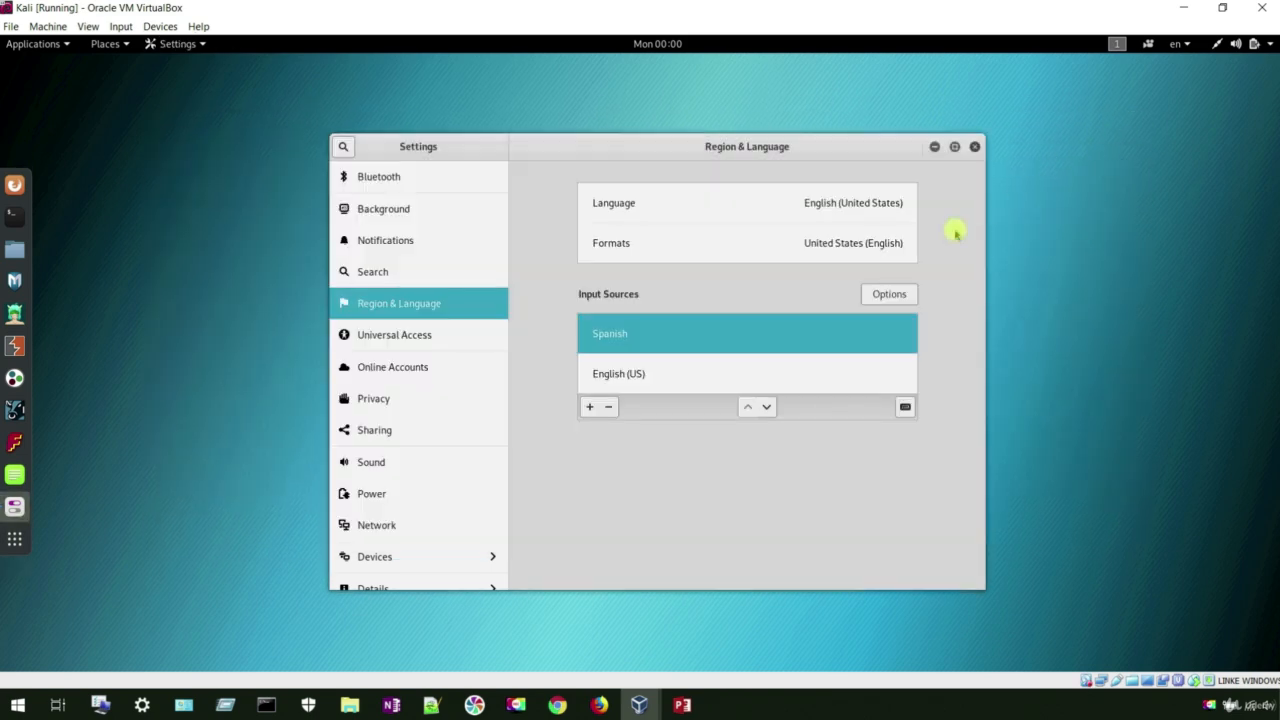
left_click(648, 337)
left_click(609, 410)
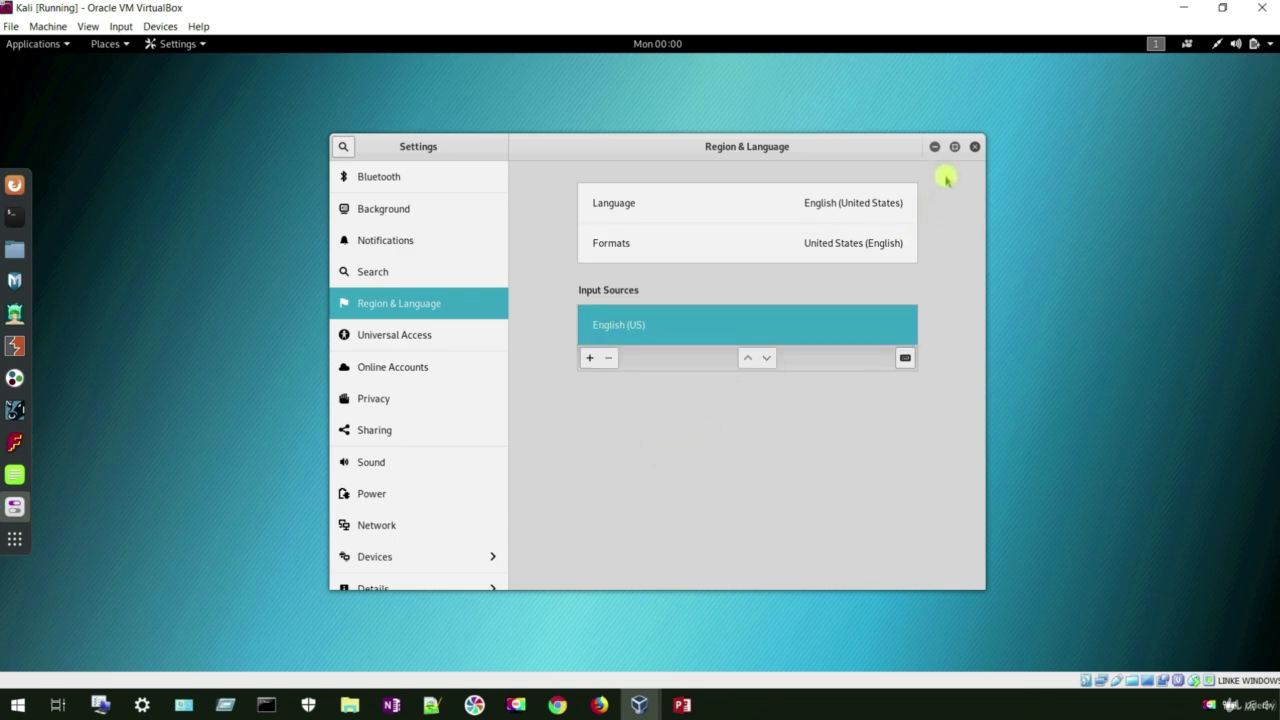
left_click(975, 147)
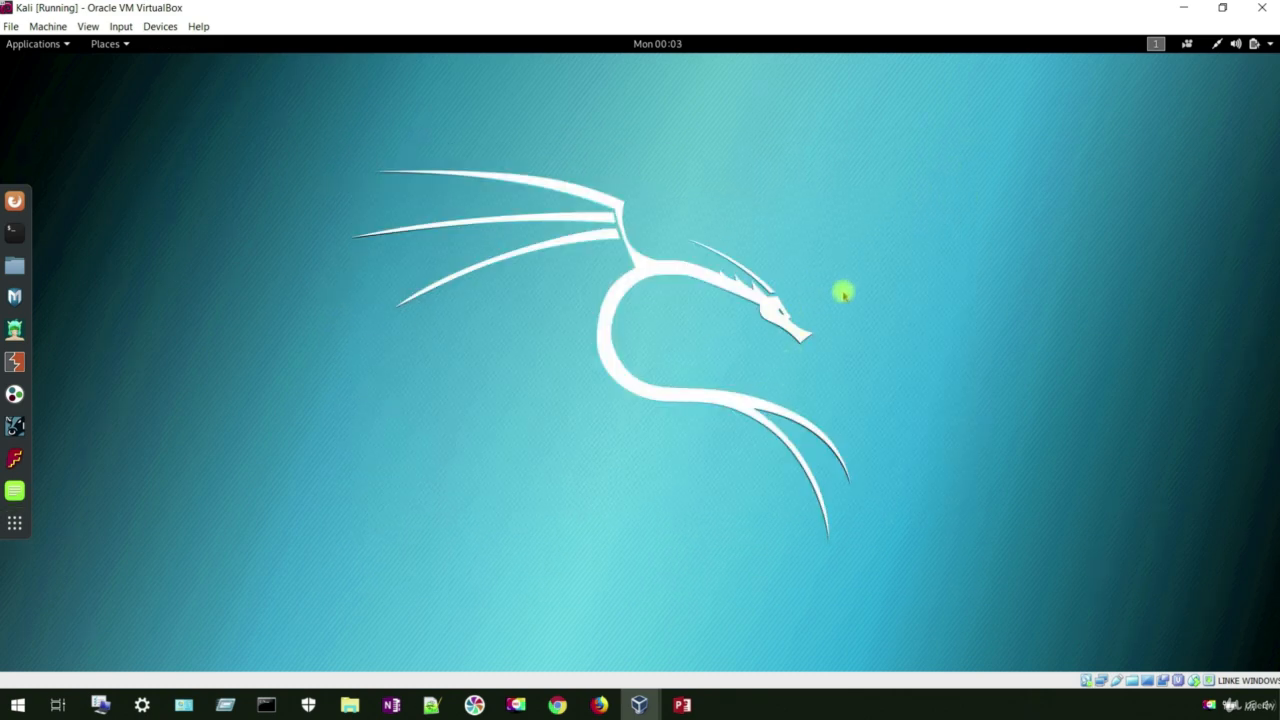
Step: In a new terminal, run passwd and enter the new root password twice
left_click(14, 232)
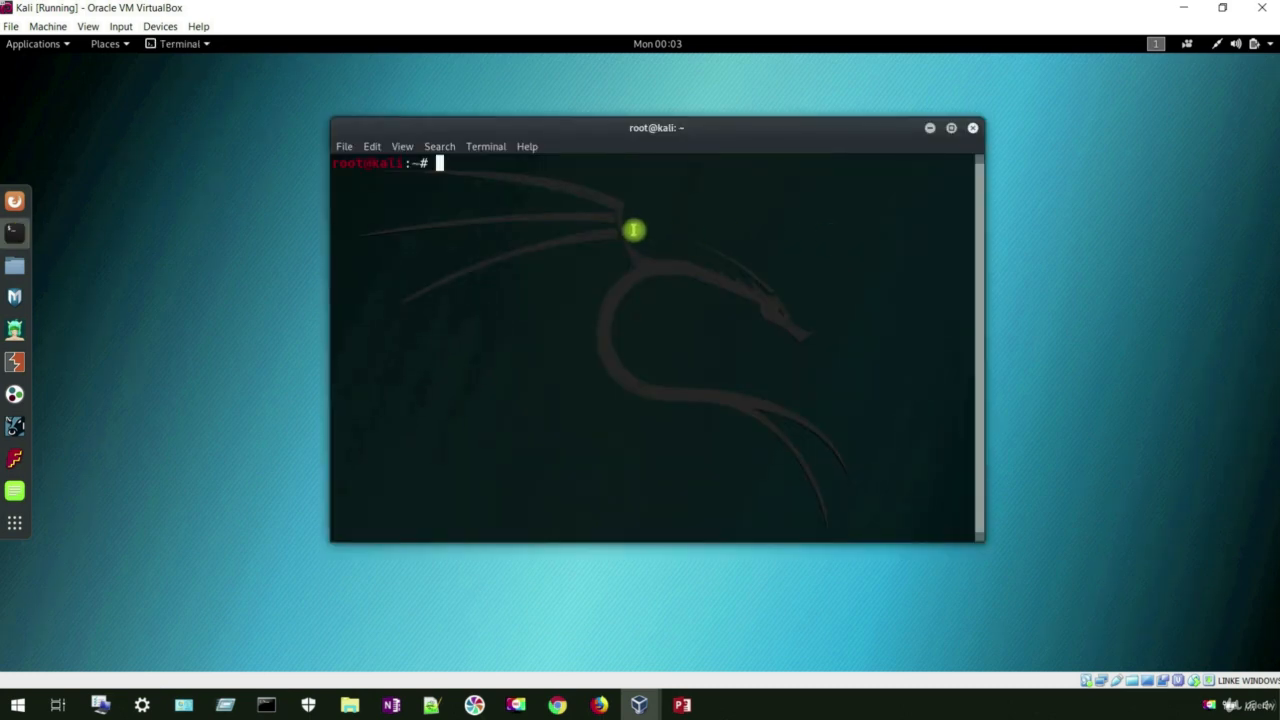
type("passwd")
key("Return")
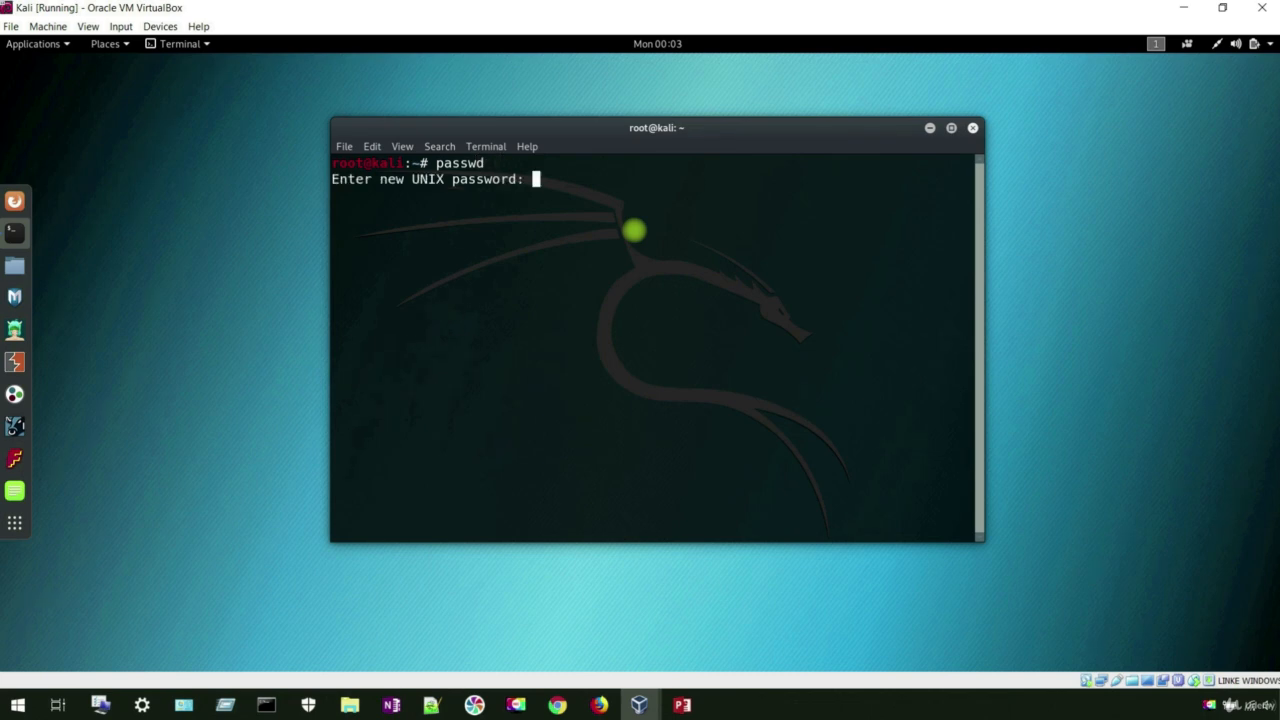
key("Return")
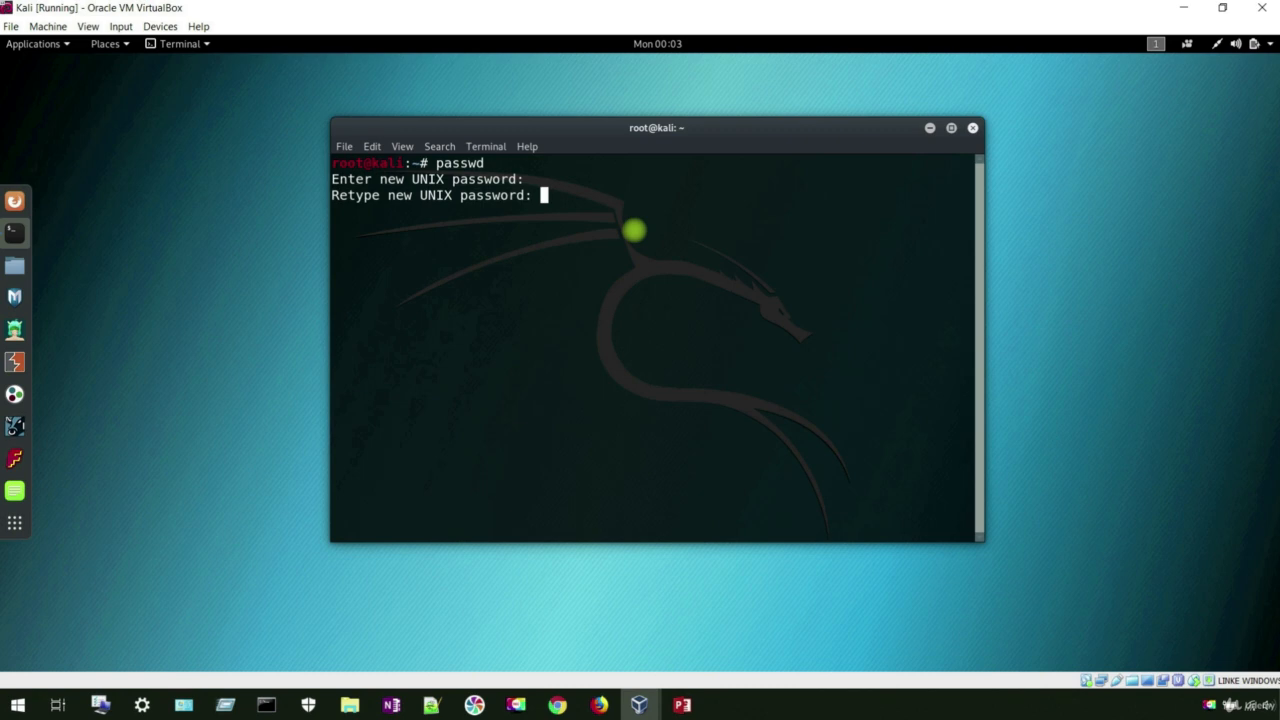
key("Return")
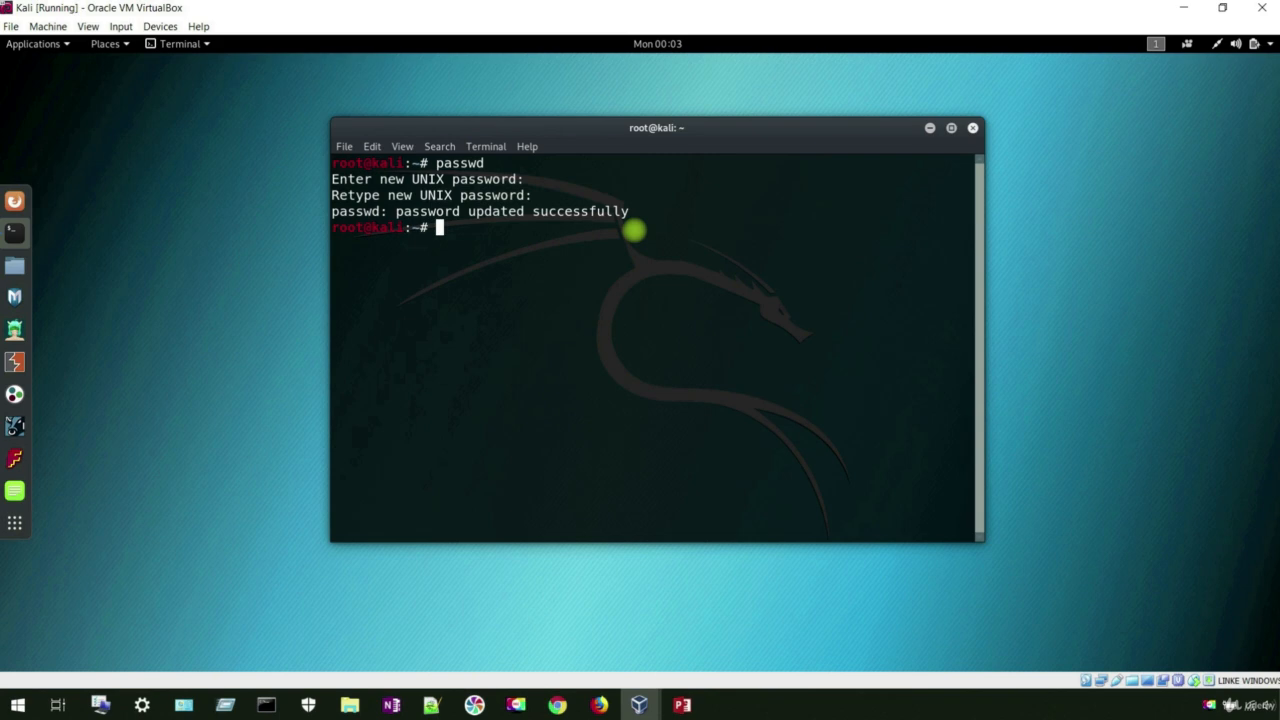
Step: Run apt-get update, then apt-get upgrade
type("apt-get update")
key("Return")
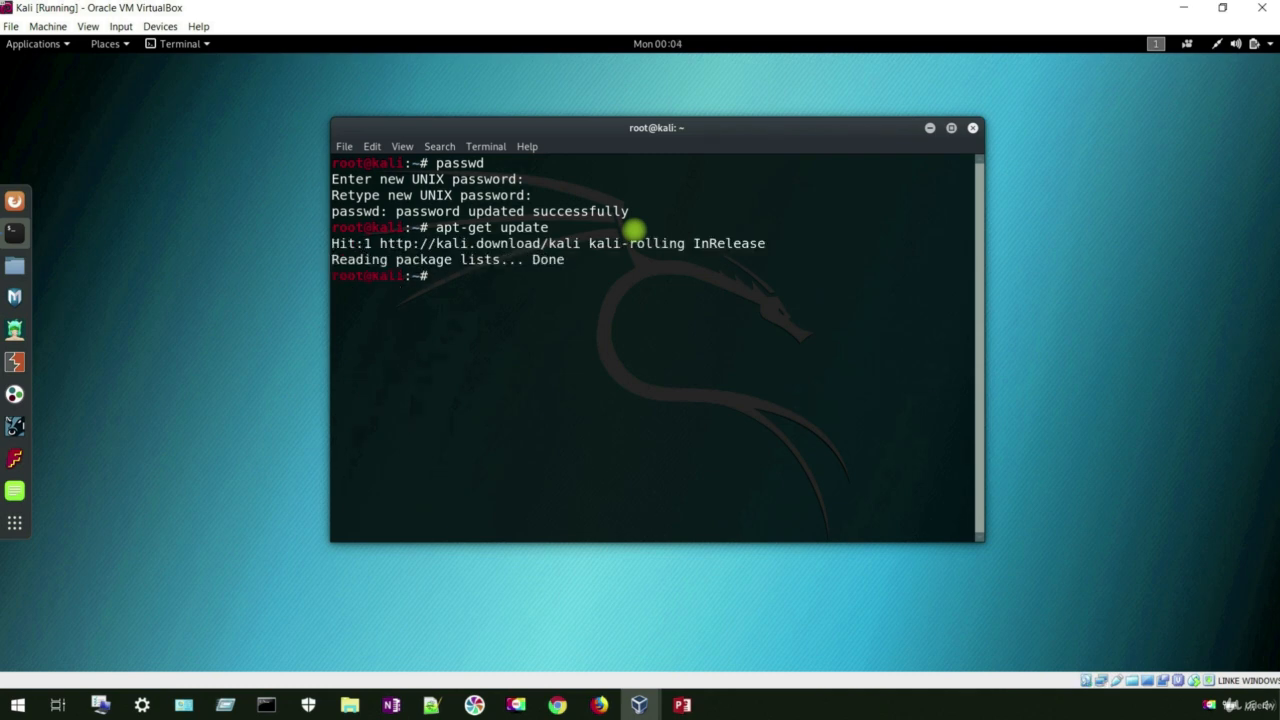
key("Up")
key("BackSpace")
key("BackSpace")
key("BackSpace")
key("BackSpace")
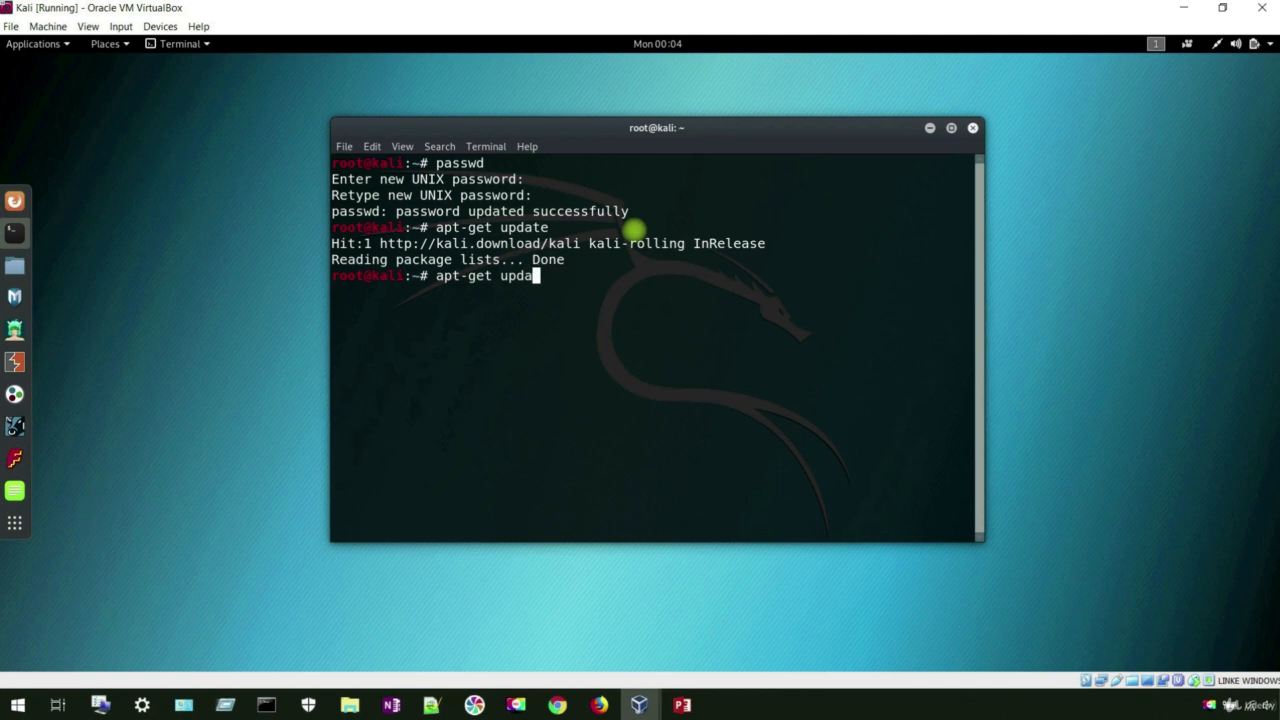
type("grade")
key("Return")
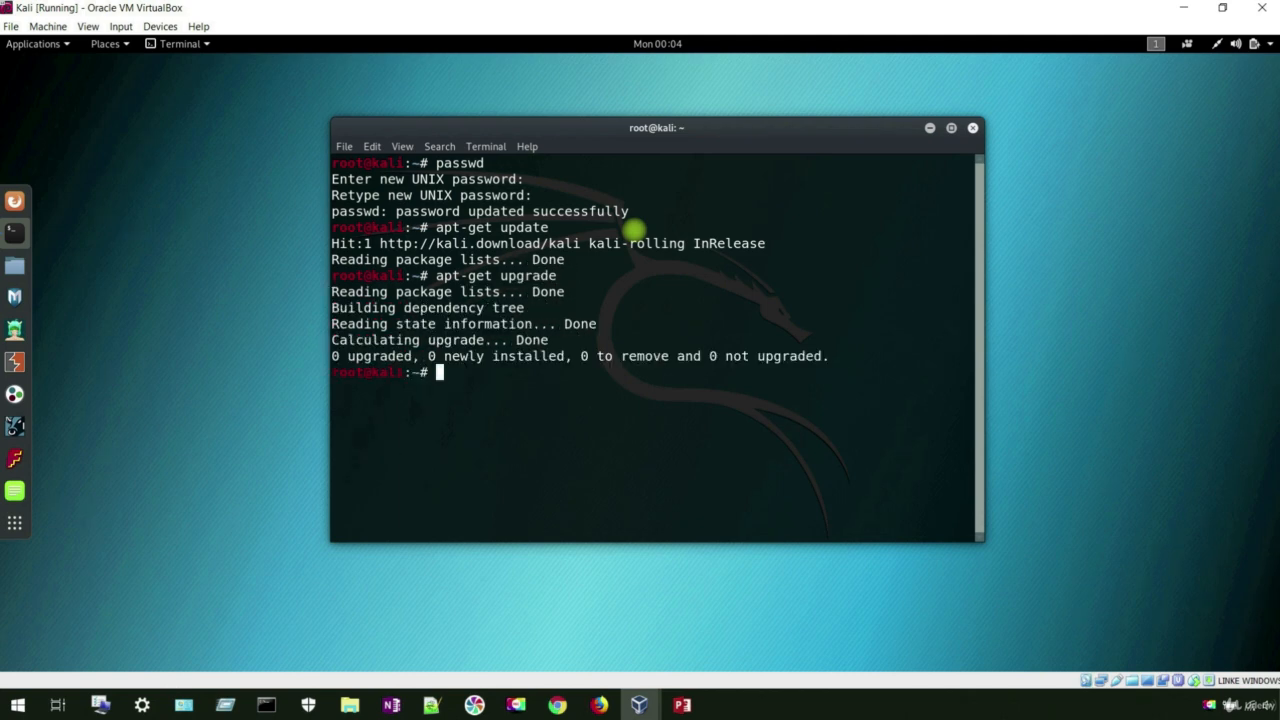
Step: Run apt-get dist-upgrade, then type 'shutdown now' at the prompt
key("Up")
key("BackSpace")
key("BackSpace")
key("BackSpace")
key("BackSpace")
key("BackSpace")
key("BackSpace")
key("BackSpace")
type("dist-upgrade")
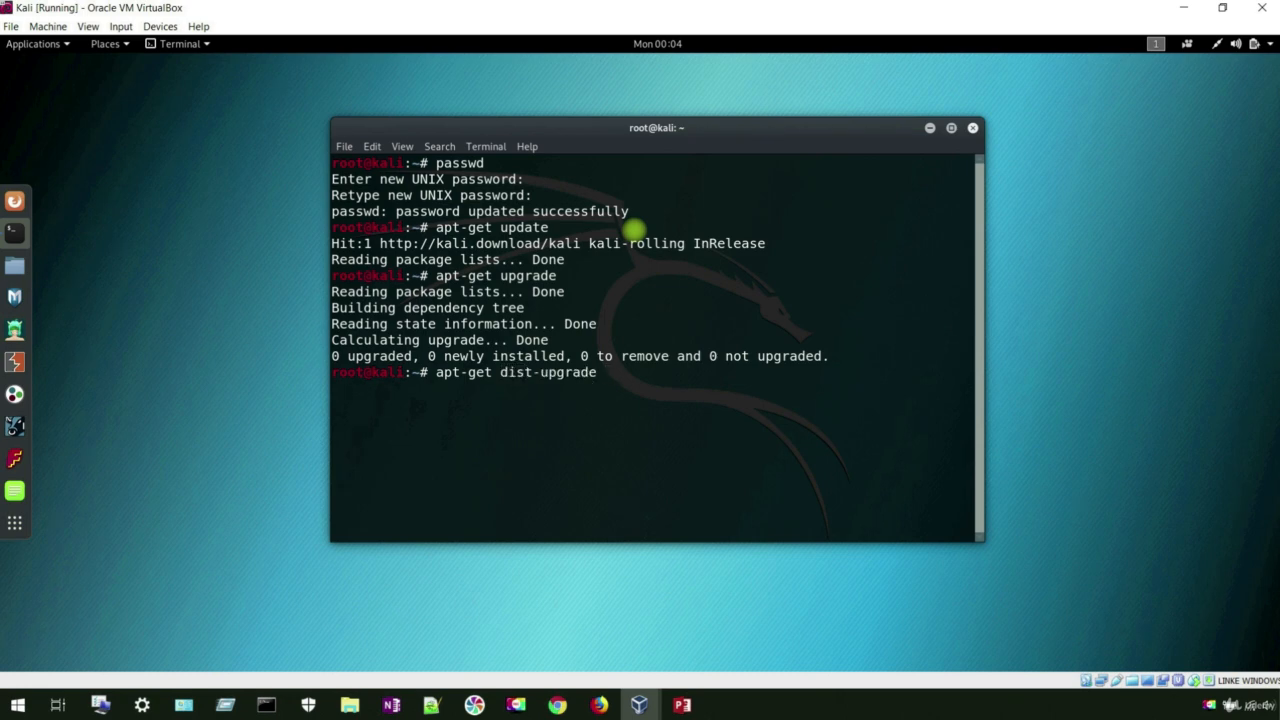
key("Return")
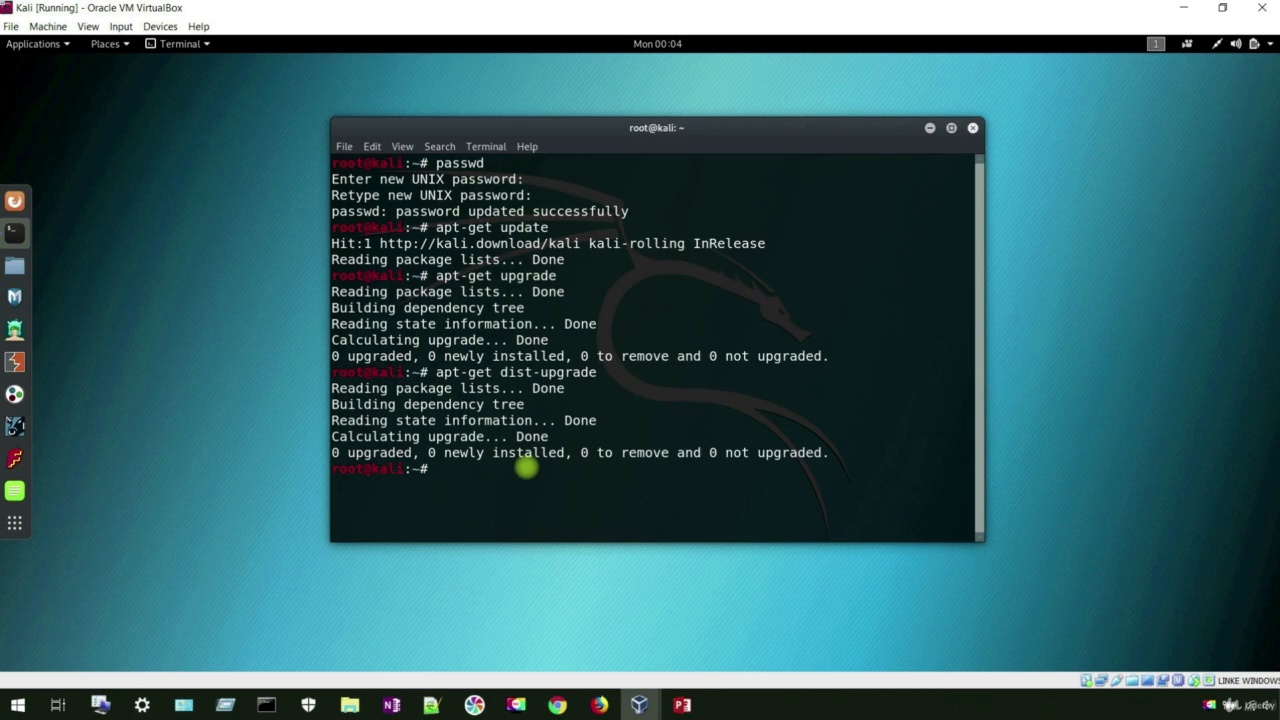
type("shutdown now")
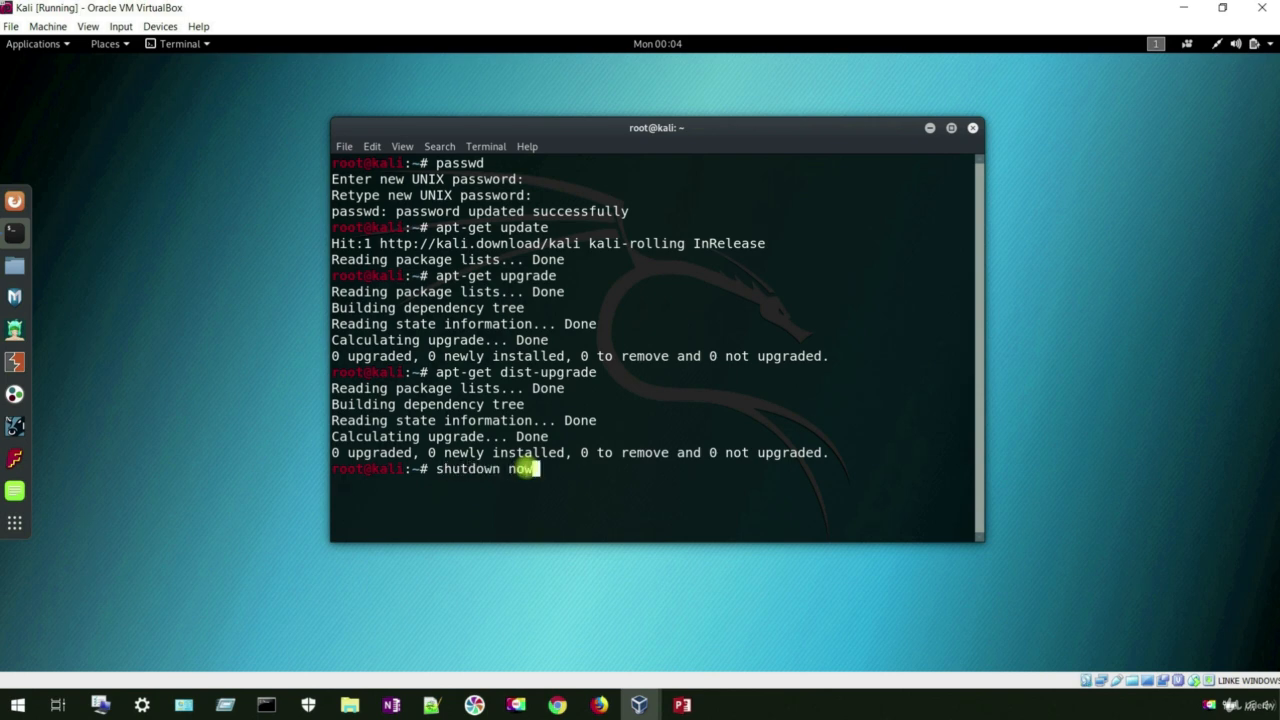